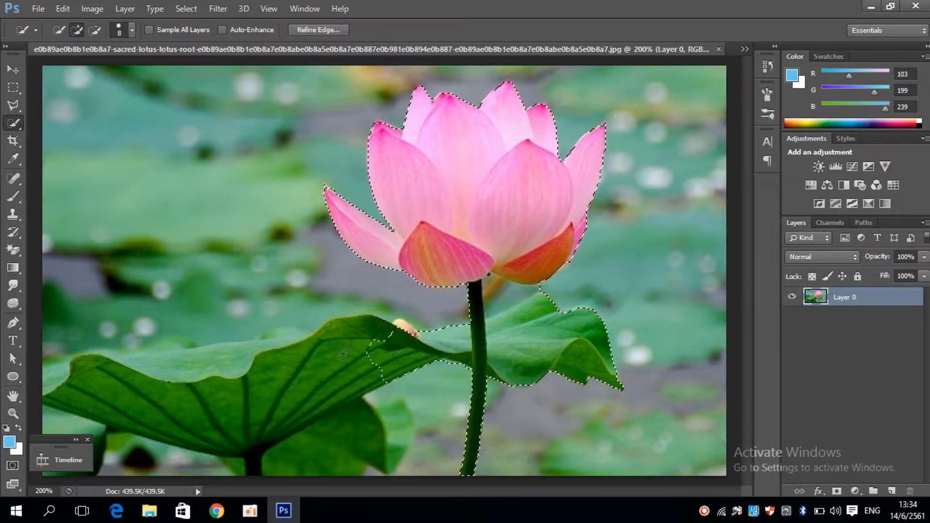
- Extend the quick selection over the large lotus leaf and subtract the background areas around the stem and leaves
left_click(52, 375, "alt")
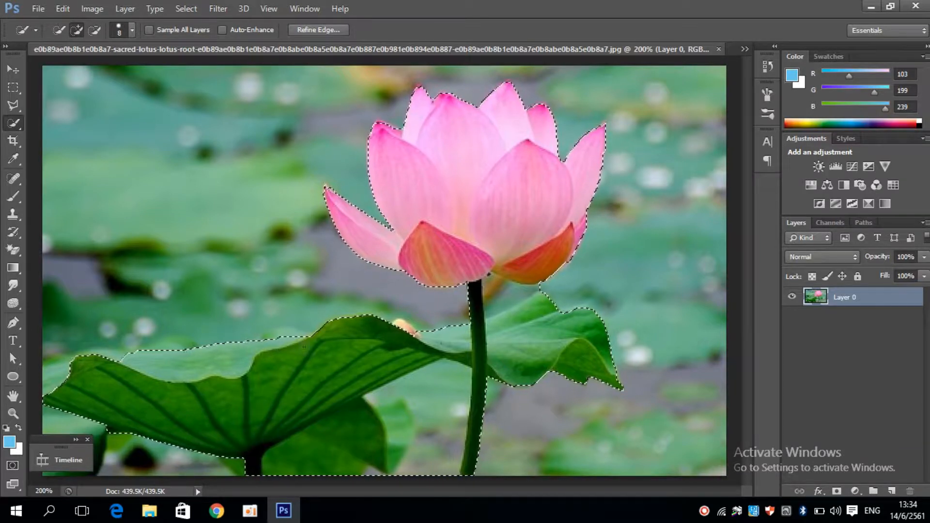
left_click(441, 419, "alt")
left_click(370, 474, "alt")
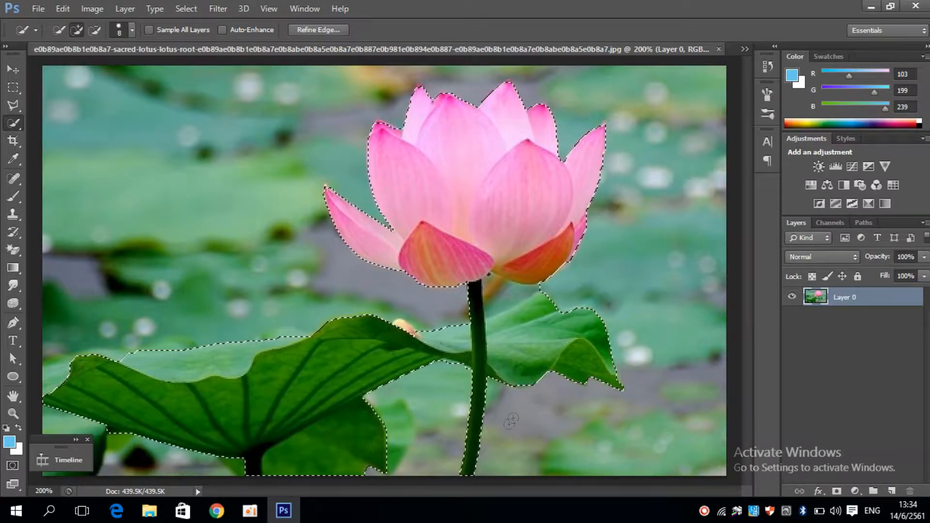
left_click(535, 294, "alt")
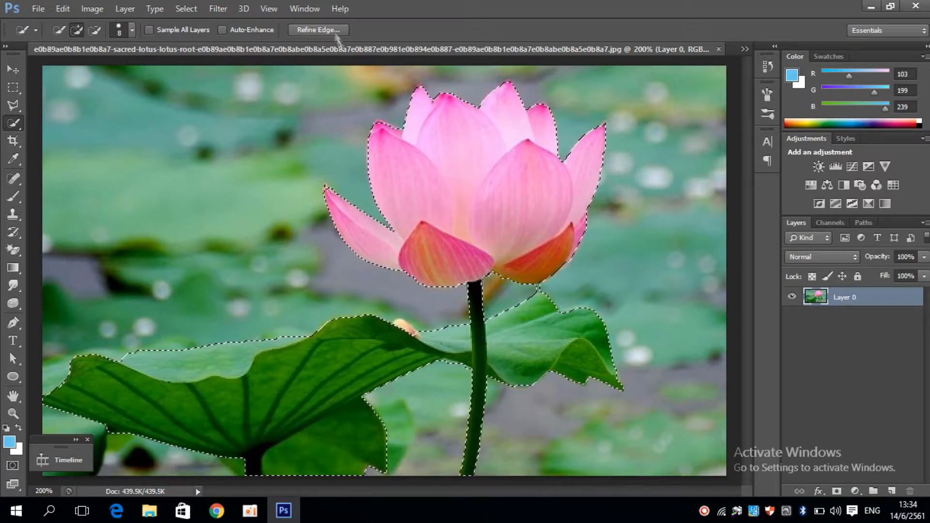
- Refine the open lotus selection's edge with Smooth 50, Contrast 44% and Shift Edge -35%, outputting to a new layer
key("ctrl+alt+r")
left_click(848, 307)
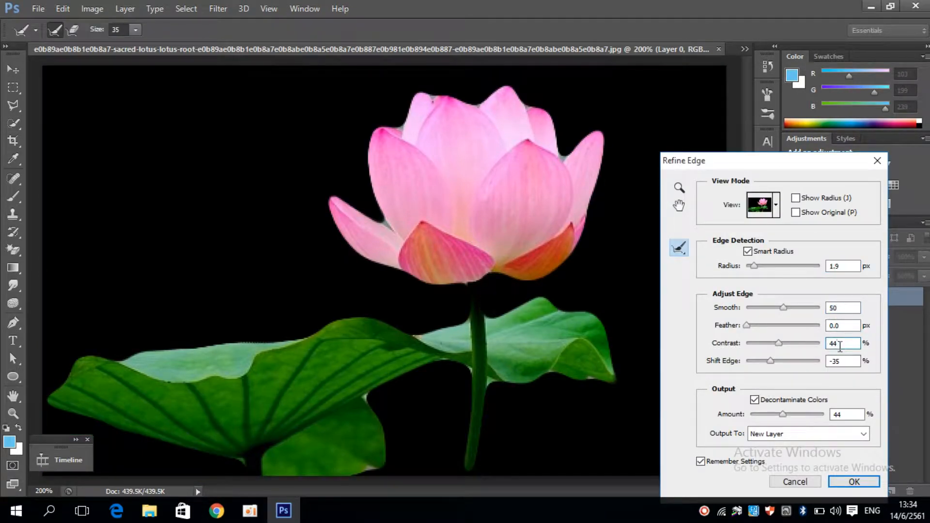
left_click(813, 433)
left_click(762, 472)
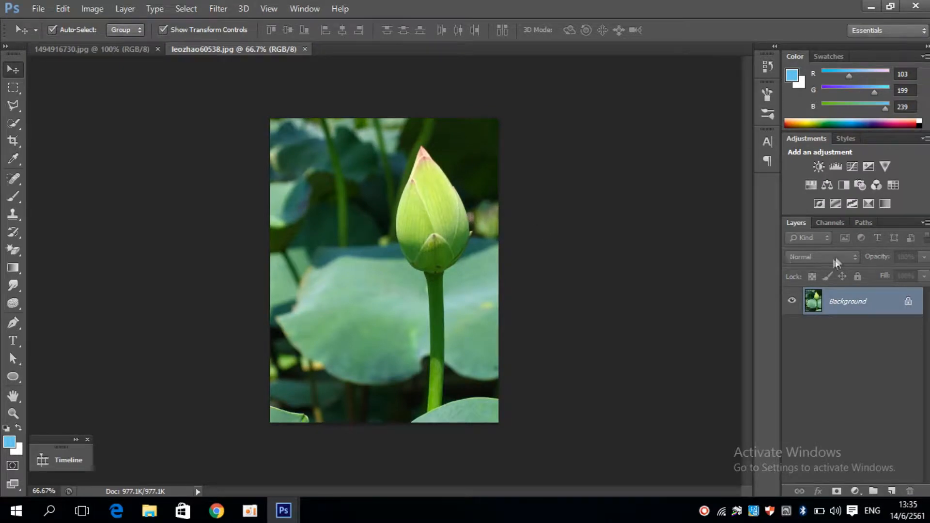
- Unlock the background layer of leozhao60538.jpg and quick-select the green lotus bud
double_click(876, 300)
left_click(587, 159)
key("w")
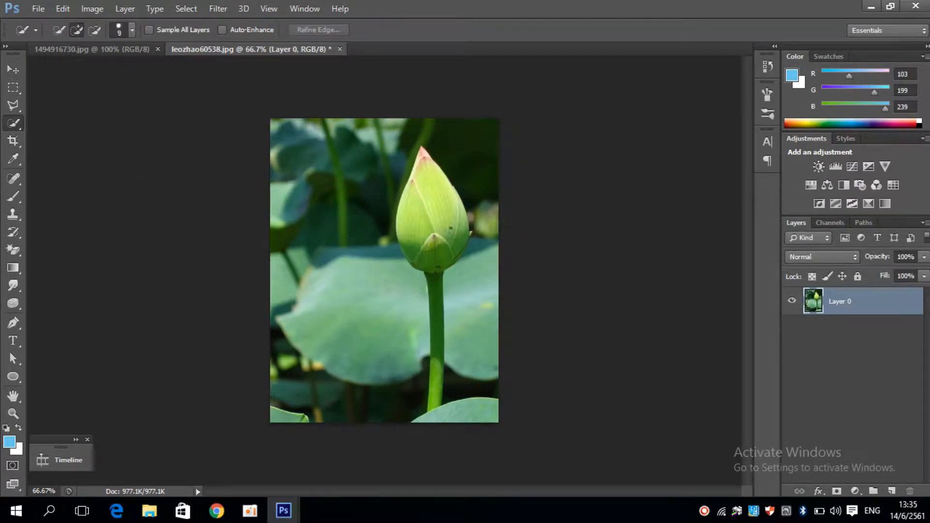
key("ctrl+plus")
key("ctrl+plus")
scroll(456, 213, "up", 5)
key("bracketleft")
key("bracketleft")
scroll(534, 254, "down", 3)
mouse_move(534, 262)
left_mouse_down()
mouse_move(504, 327)
mouse_move(512, 339)
mouse_move(565, 335)
left_mouse_up()
scroll(534, 344, "down", 9)
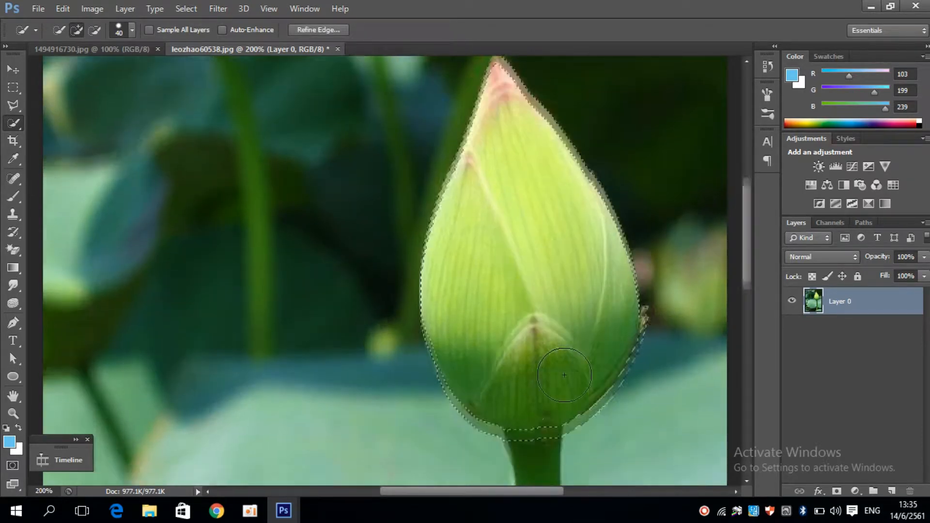
- Add the bud's stem down to the leaf to the selection with a 25 px Quick Selection brush
key("bracketleft")
scroll(547, 377, "down", 5)
left_click(544, 378)
scroll(544, 378, "down", 2)
left_click_drag(543, 380, 544, 405)
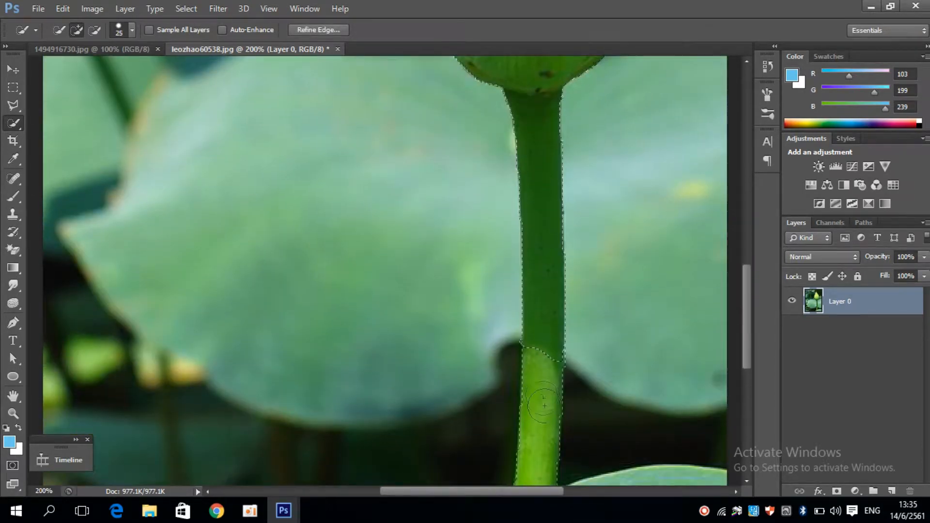
key("ctrl+minus")
key("ctrl+minus")
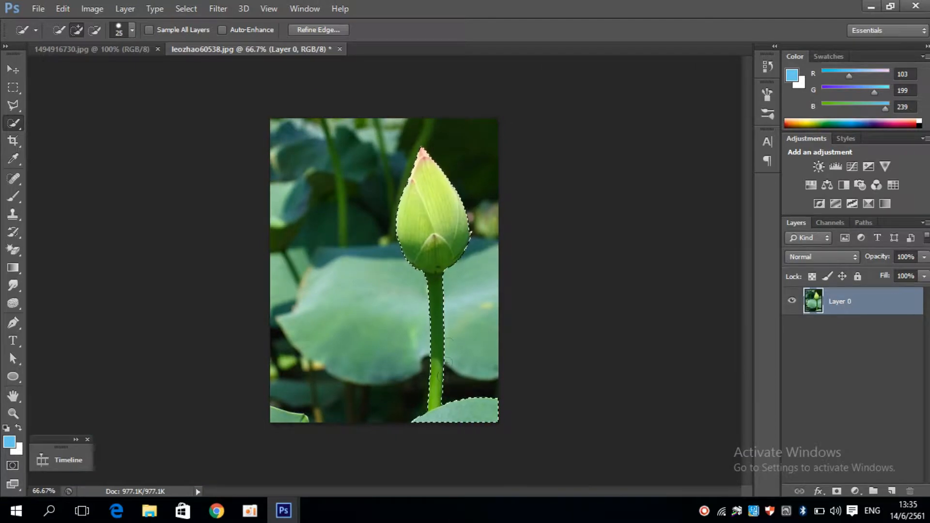
- Open Refine Edge for the bud selection, and launch Windows Magnifier to enlarge the screen
left_click(310, 32)
left_click(49, 511)
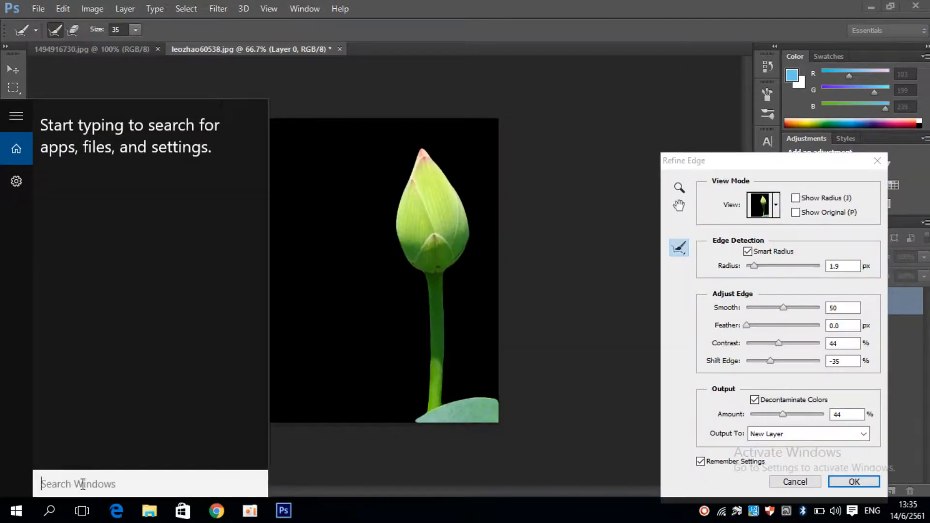
type("m")
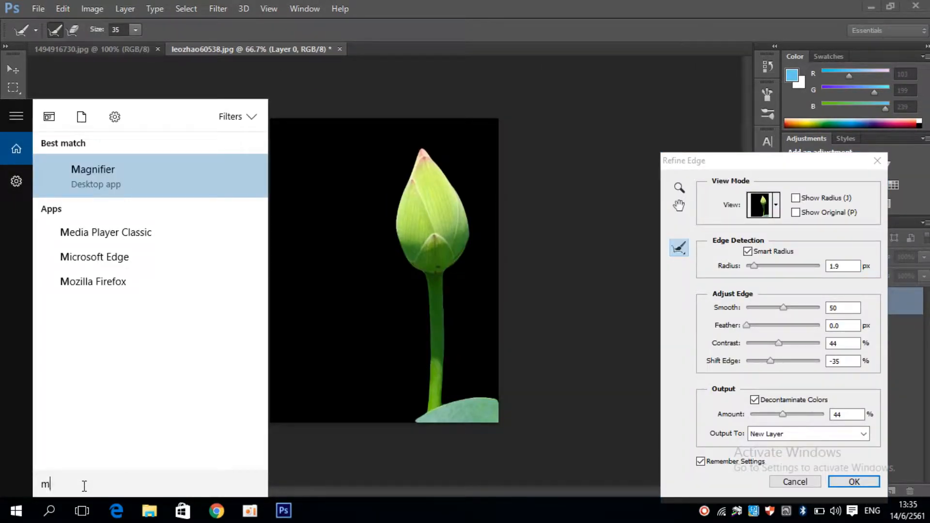
type("a")
left_click(94, 182)
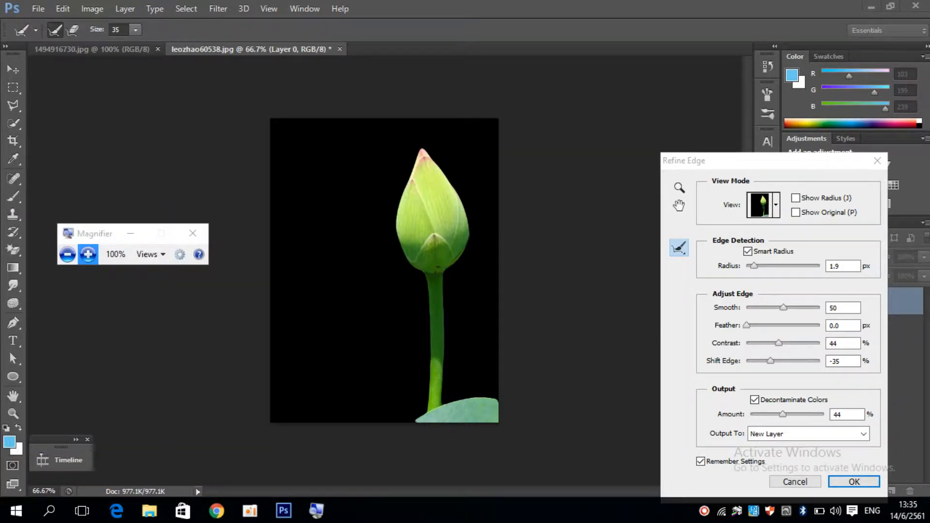
left_click(88, 254)
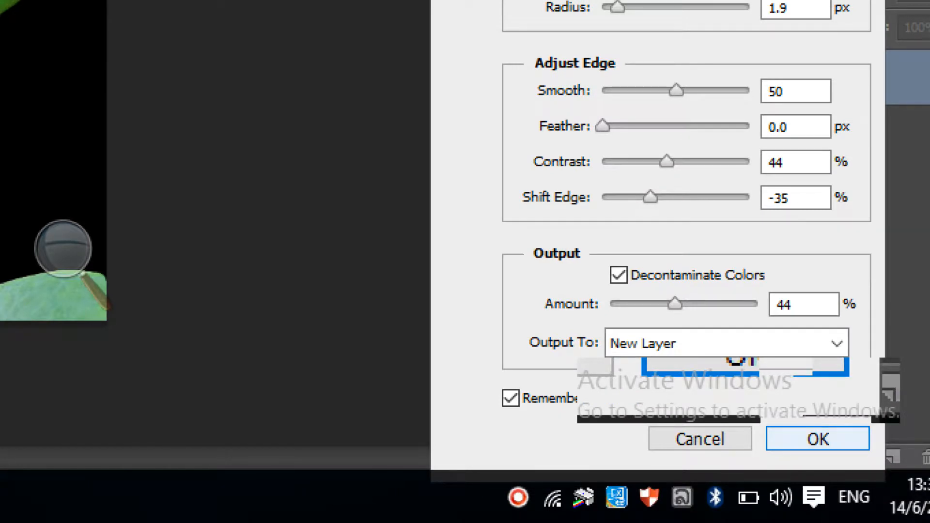
- Output the refined bud selection to a new layer, and float and minimize its document window
left_click(817, 439)
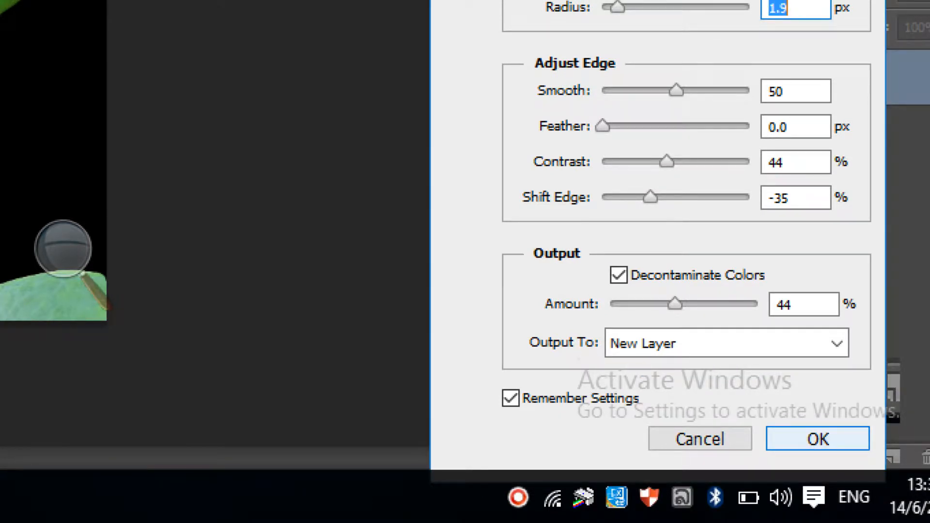
left_click(818, 439)
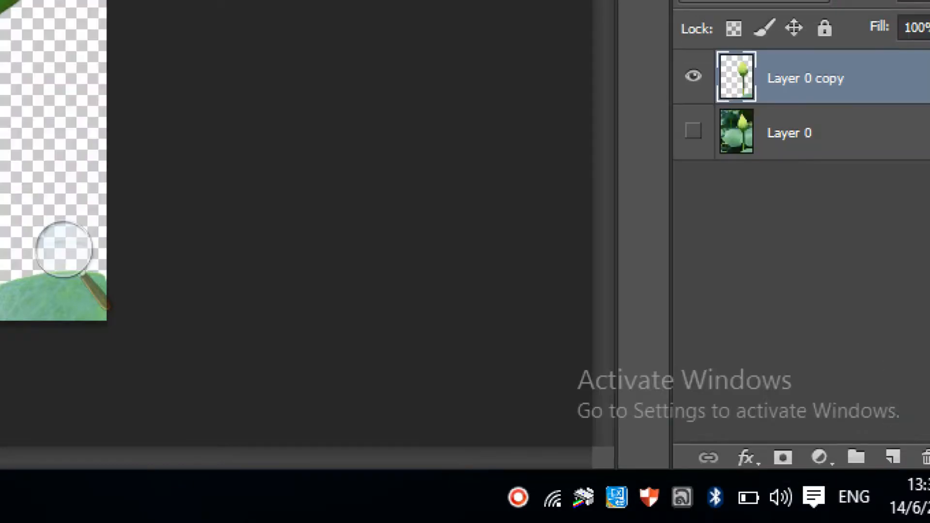
key("super+minus")
left_click_drag(258, 48, 260, 79)
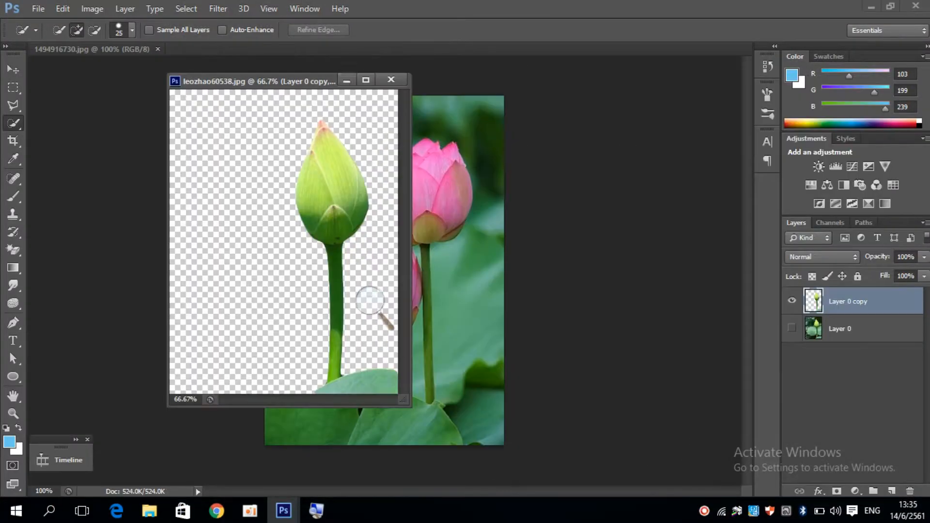
left_click(349, 79)
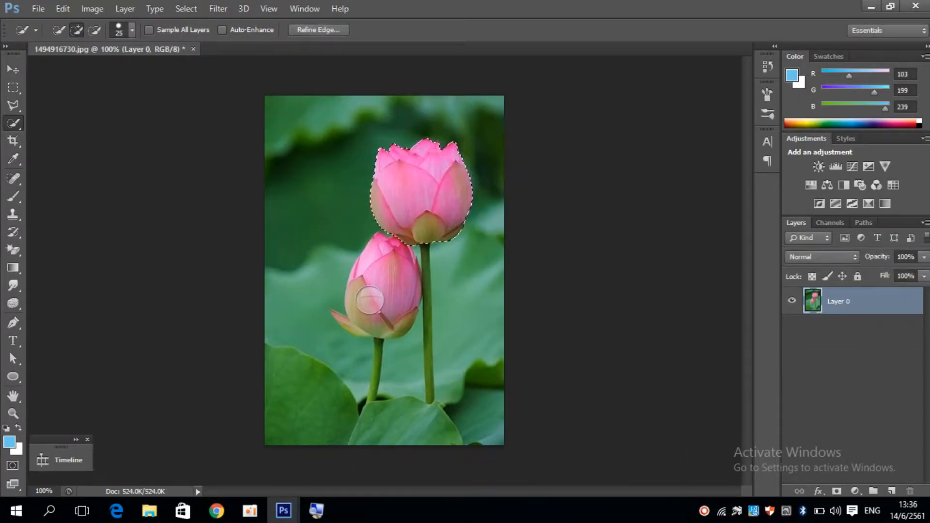
- Extend the selection in 1494916730.jpg over the stems, the lower bud and the leaves with a 9 px Quick Selection brush
key("ctrl+plus")
key("ctrl+plus")
key("bracketleft")
key("bracketleft")
key("bracketleft")
key("bracketleft")
left_click_drag(507, 177, 510, 243)
scroll(509, 244, "down", 3)
left_click_drag(511, 138, 516, 318)
scroll(516, 319, "down", 3)
left_click_drag(518, 193, 522, 388)
key("ctrl+minus")
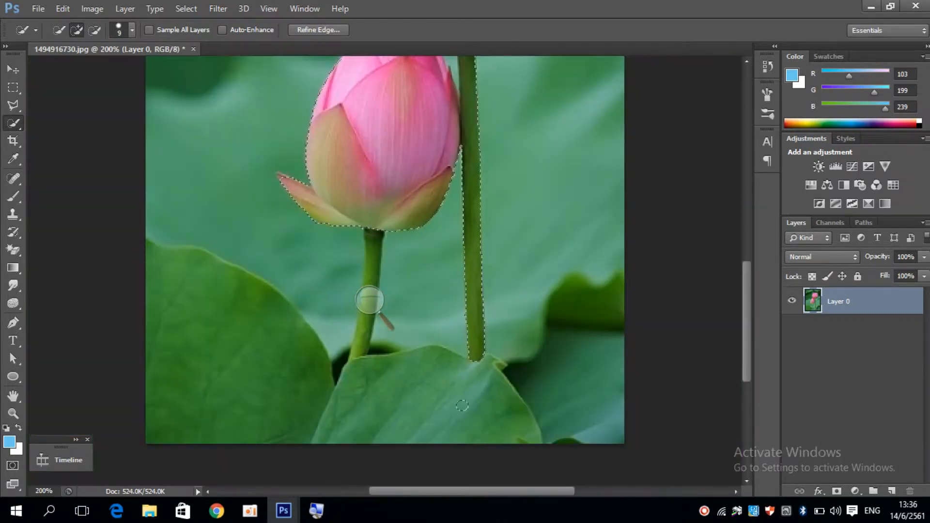
scroll(370, 300, "up", 3)
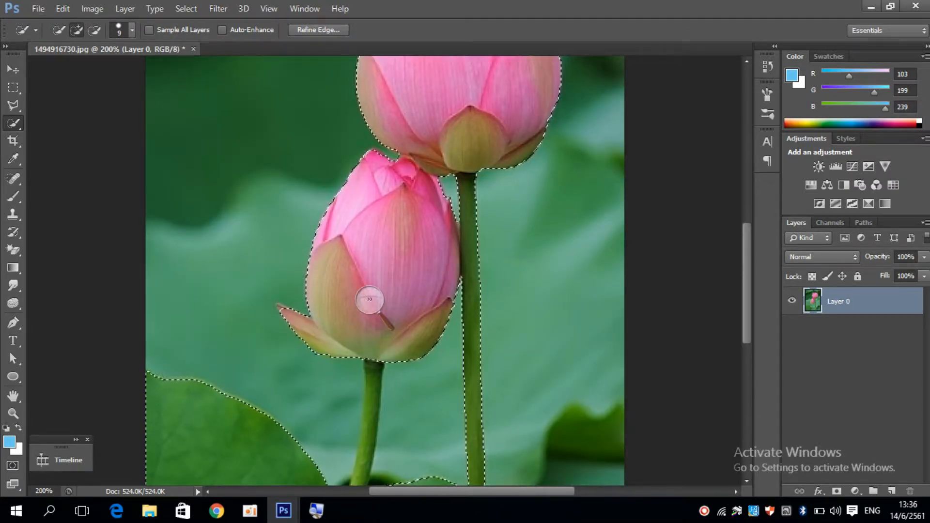
- Output the two-flower selection to a new layer through Refine Edge, and float the document in its own window
key("ctrl+minus")
key("ctrl+minus")
key("ctrl+alt+r")
key("Escape")
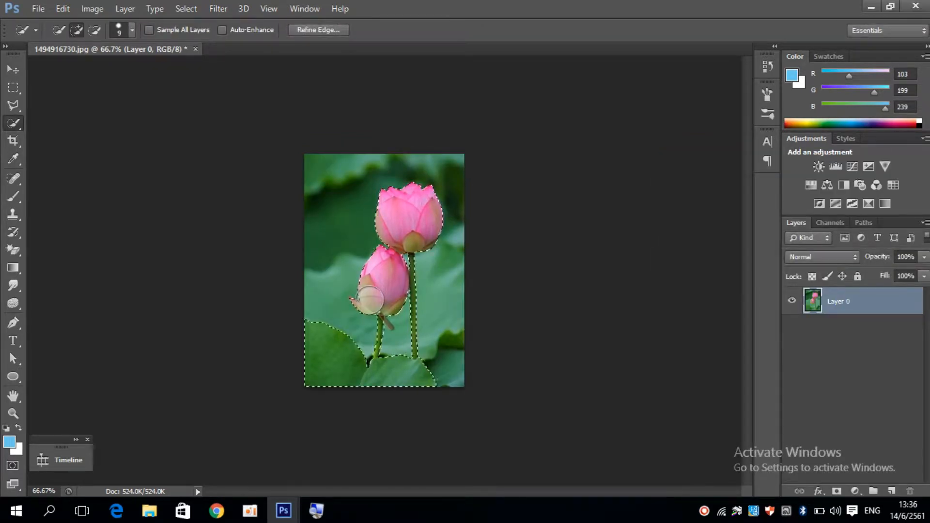
key("ctrl+alt+r")
key("super+plus")
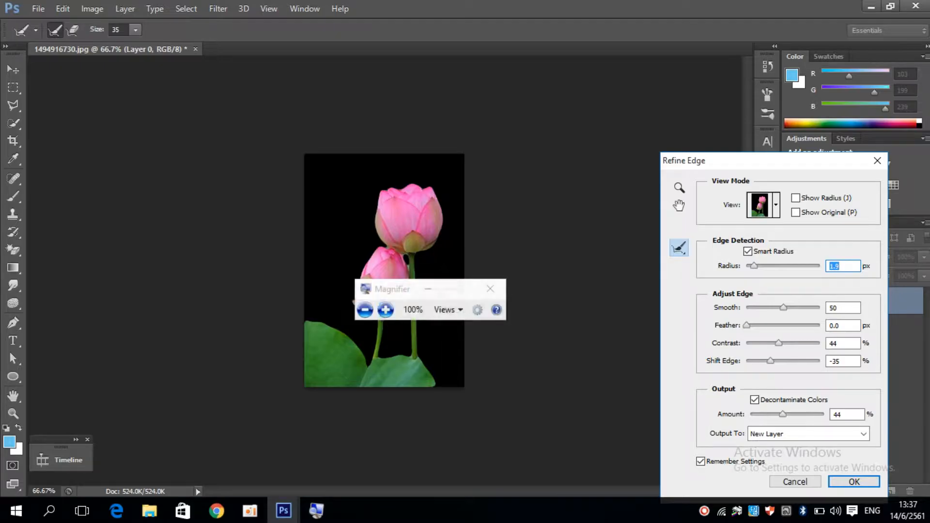
key("Return")
left_click(342, 291)
left_click(336, 310)
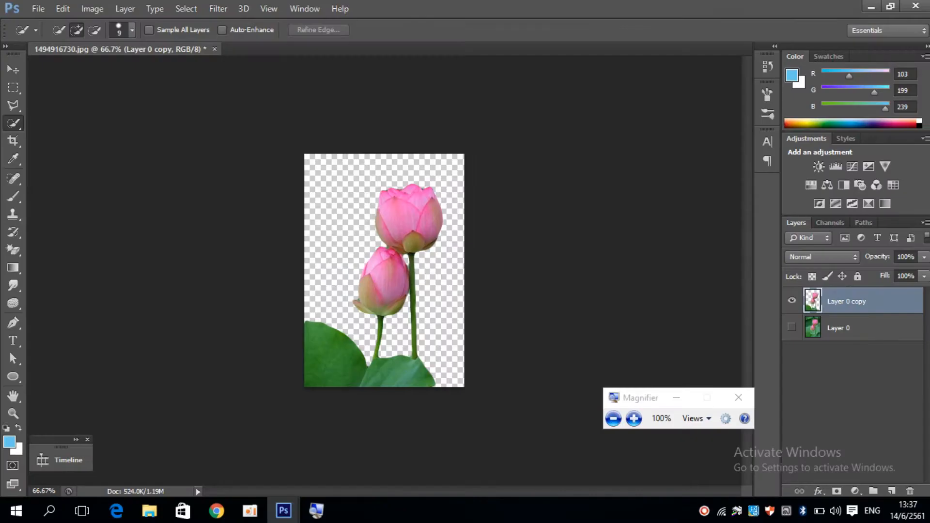
left_click_drag(155, 47, 157, 76)
- Create a new white RGB document 8 cm wide and 11 cm high at 300.6 pixels/inch
left_click(38, 9)
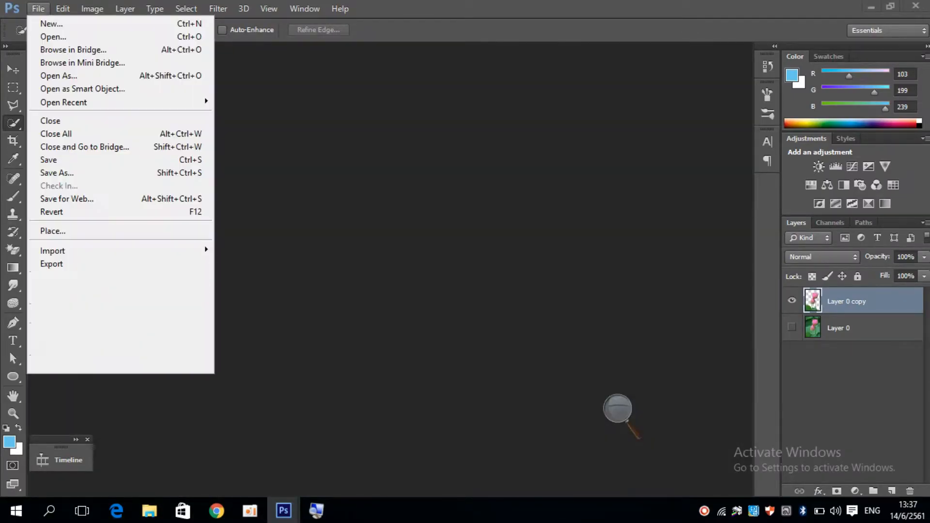
left_click(50, 23)
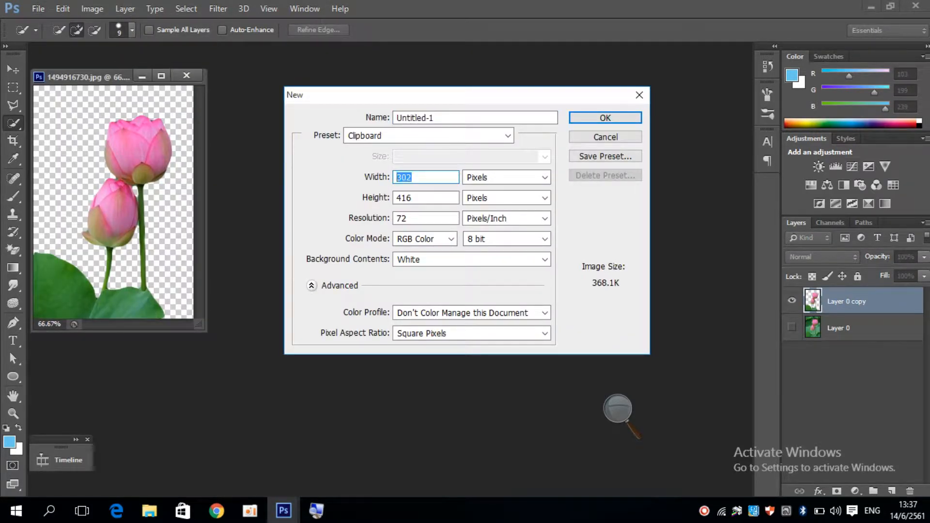
left_click(508, 177)
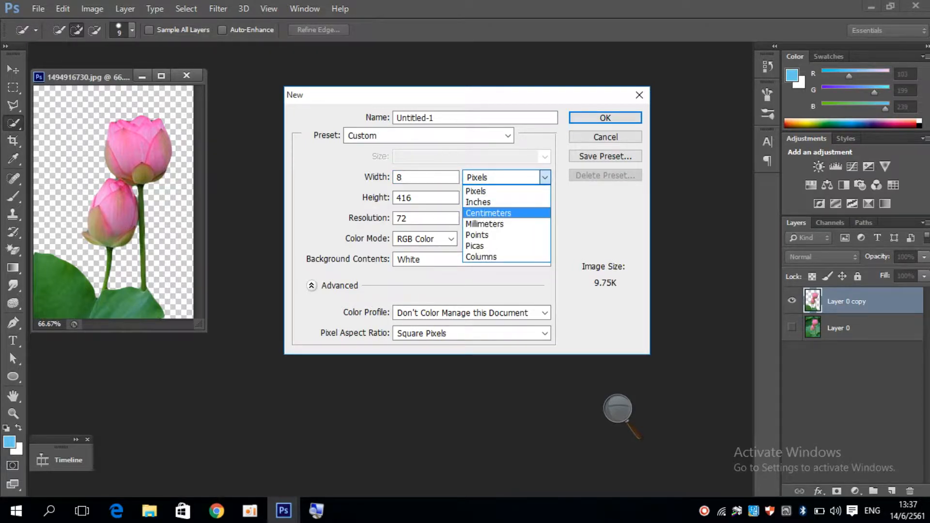
left_click(495, 214)
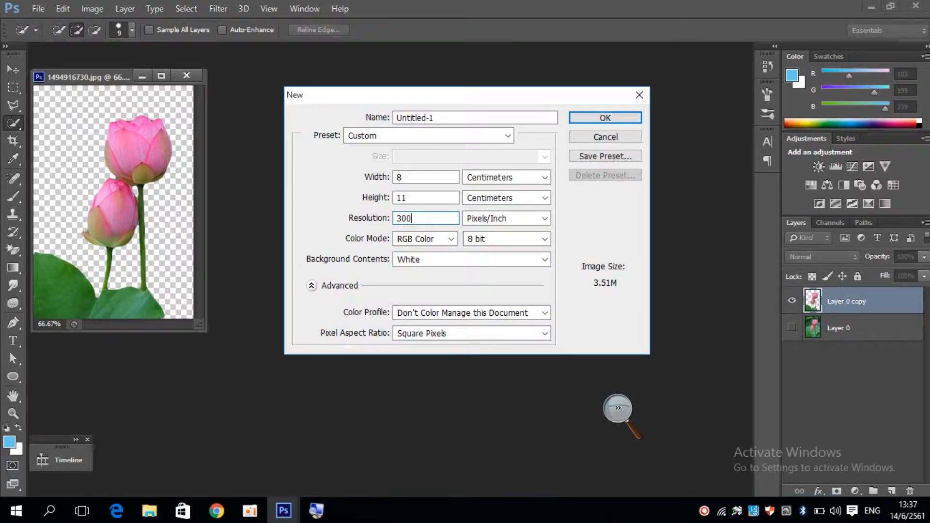
key("super+minus")
left_click(633, 418)
scroll(509, 312, "up", 6)
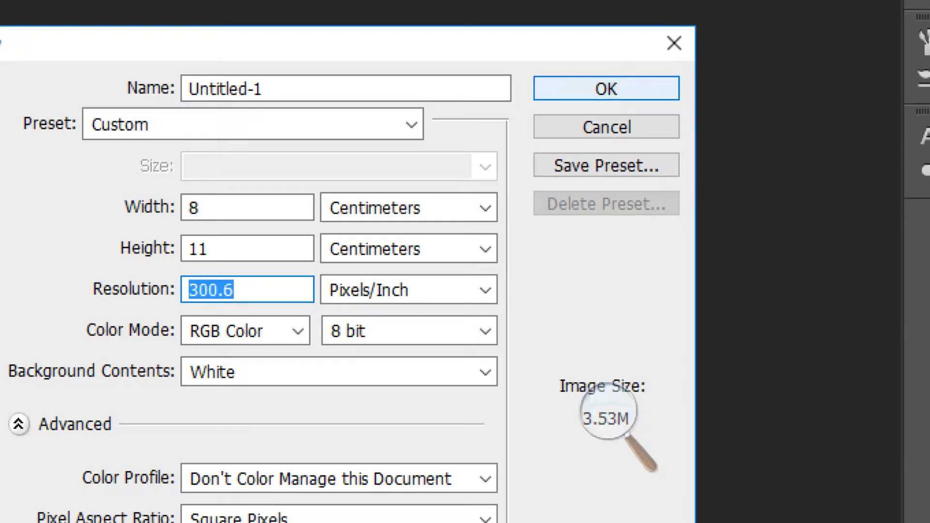
left_click(608, 87)
left_click(608, 412)
left_click(639, 430)
left_click(574, 429)
left_click(597, 429)
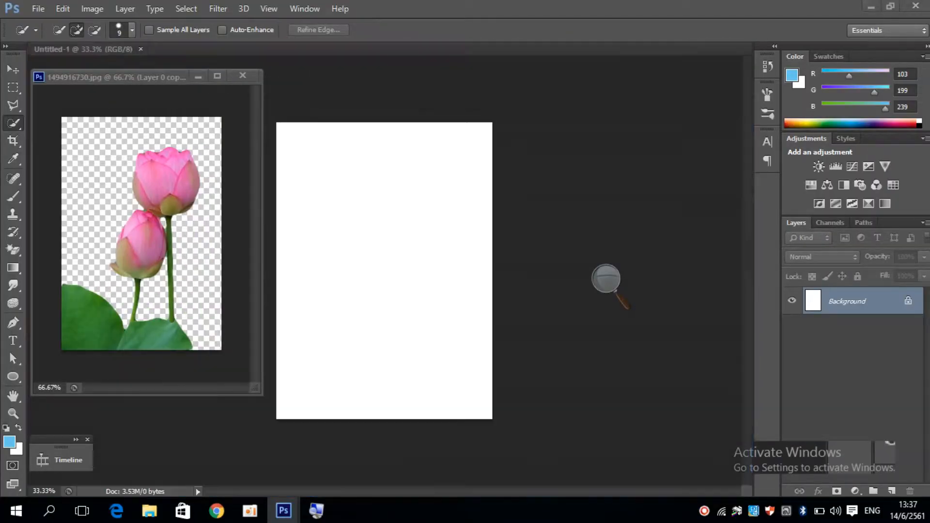
- Copy the two-flower cut-out into the new document and place it at the page's lower-left corner
key("ctrl+Tab")
key("v")
left_click_drag(161, 177, 326, 333)
left_click(373, 339)
- Bring the open lotus cut-out into the new document and place it beside the two flowers at the page's lower edge
left_click(283, 511)
left_click(288, 455)
left_click_drag(531, 194, 728, 172)
left_click(656, 71)
left_click_drag(415, 254, 366, 375)
- Bring the green bud cut-out into the new document, scale it down and place it at the page's lower-left corner
left_click(283, 511)
left_click(445, 455)
left_click_drag(334, 209, 424, 275)
left_click(346, 81)
left_click(198, 78)
left_click_drag(454, 249, 446, 273)
left_click_drag(430, 317, 295, 384)
left_click(687, 30)
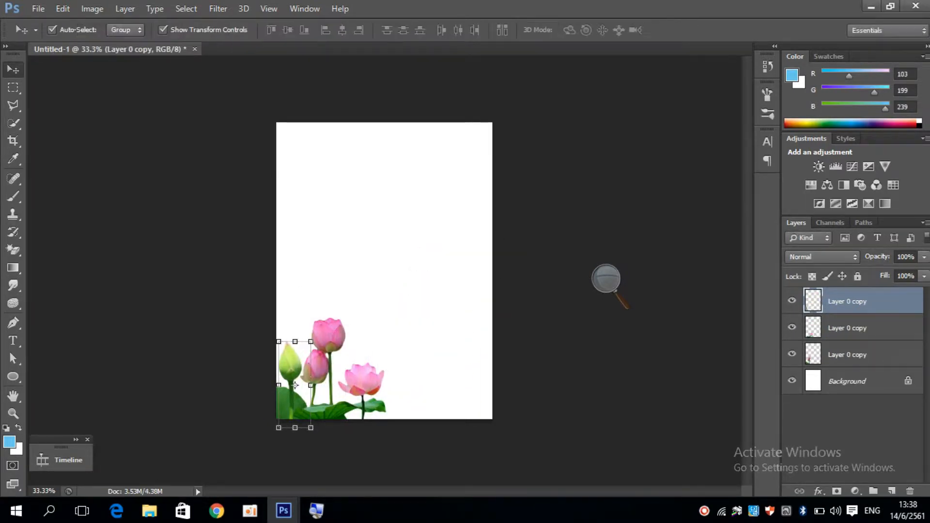
- Move the green bud layer behind the other flowers, and duplicate the two-flower cut-out toward the page's right side
left_click_drag(847, 301, 848, 364)
left_click(364, 382)
left_click(329, 337)
left_click_drag(329, 336, 458, 336, "alt")
key("ctrl+t")
left_click(688, 30)
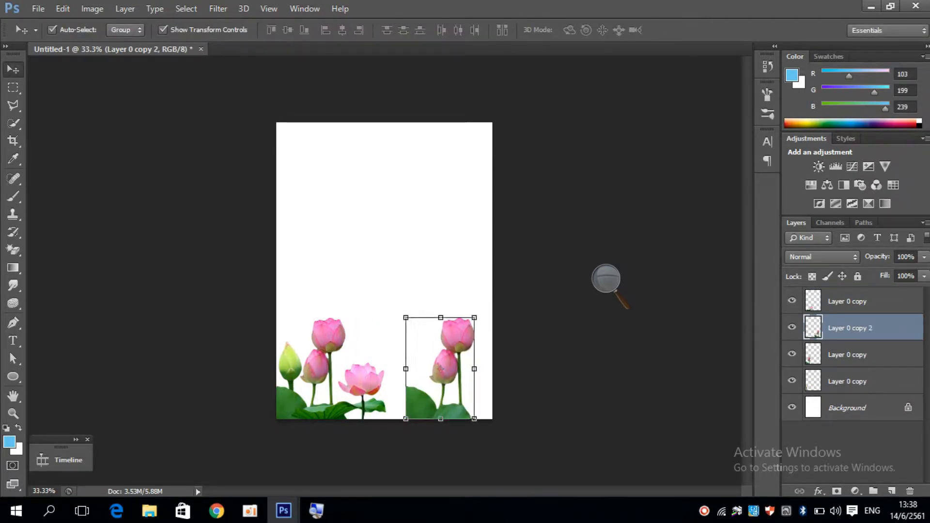
- Flip the duplicated two-flower cut-out horizontally and move it to the page's right edge
key("ctrl+t")
right_click(466, 328)
left_click(499, 306)
left_click(687, 30)
left_click_drag(427, 339, 465, 338)
left_click(364, 382)
left_click(460, 336)
- Make another copy of the two-flower cut-out, shrink it and place it between the open lotus and the flowers on the right
left_click(333, 329)
left_click_drag(333, 329, 442, 339, "alt")
left_click_drag(431, 351, 433, 372)
left_click(687, 30)
- Duplicate the open lotus to its right and flip the copy horizontally
left_click(363, 375)
left_click_drag(363, 375, 411, 365, "alt")
key("ctrl+t")
right_click(410, 365)
left_click(443, 342)
key("Return")
- Enlarge the duplicated open lotus proportionally, place it at the middle of the page's lower edge and deselect all layers
left_click_drag(472, 357, 508, 333, "alt+shift")
left_click_drag(401, 381, 414, 377)
left_click_drag(521, 328, 501, 341, "alt+shift")
mouse_move(414, 364)
left_mouse_down()
mouse_move(383, 365)
mouse_move(401, 365)
left_mouse_up()
key("Return")
left_click(390, 262)
left_click(328, 336)
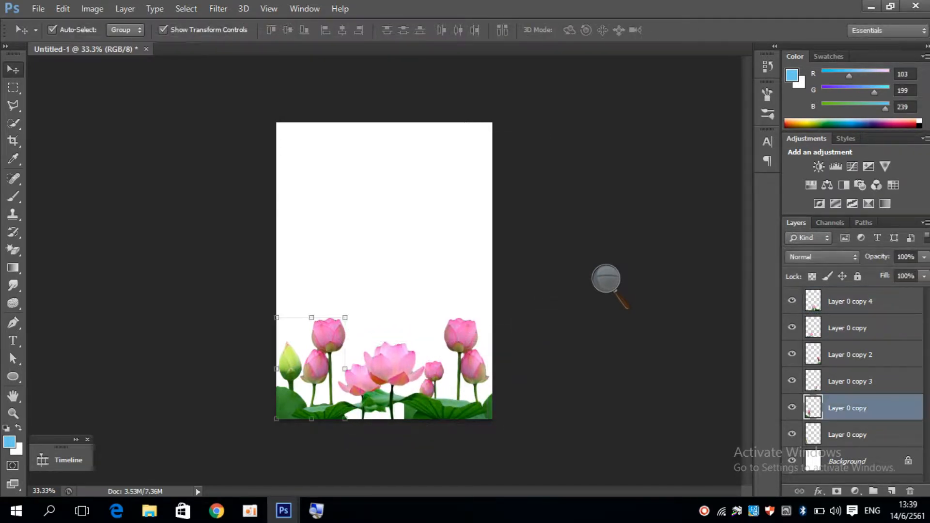
left_click(391, 261)
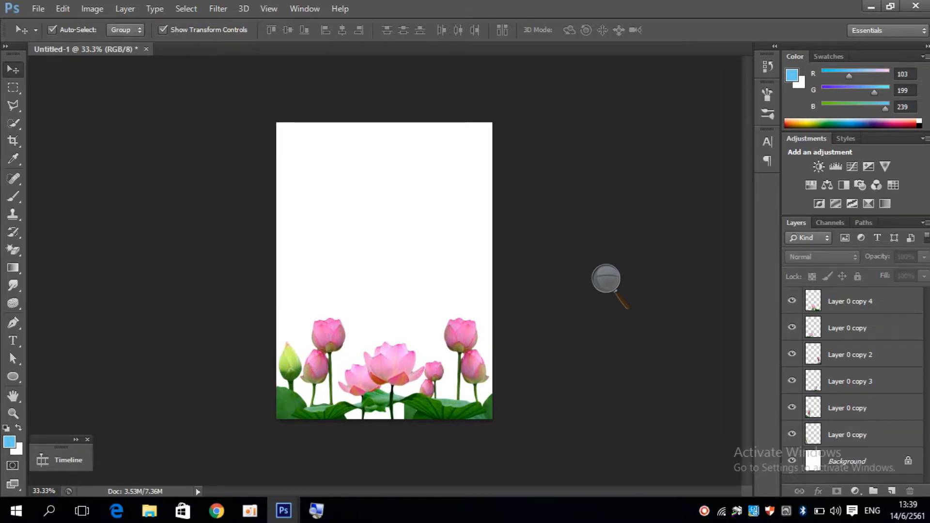
- Convert the white Background into a regular layer named Layer 0 and hide it
double_click(846, 460)
key("Return")
left_click(792, 461)
left_click(390, 261)
left_click(614, 283)
left_click(622, 289)
left_click(616, 288)
left_click(610, 310)
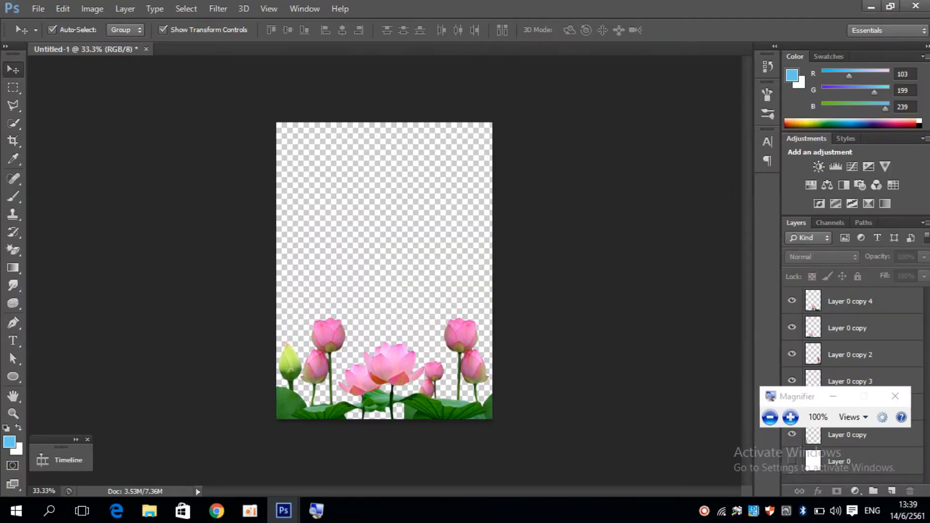
- Save the lotus composition as a layered Photoshop PSD named "ລວມດອກບົວ psd"
left_click(38, 9)
left_click(53, 174)
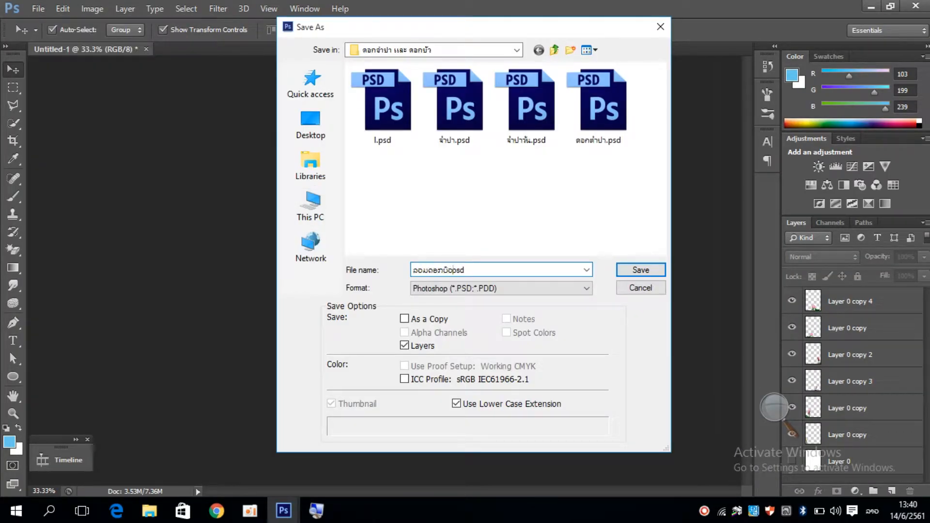
left_click(501, 289)
left_click(501, 289)
left_click(775, 407)
left_click(799, 420)
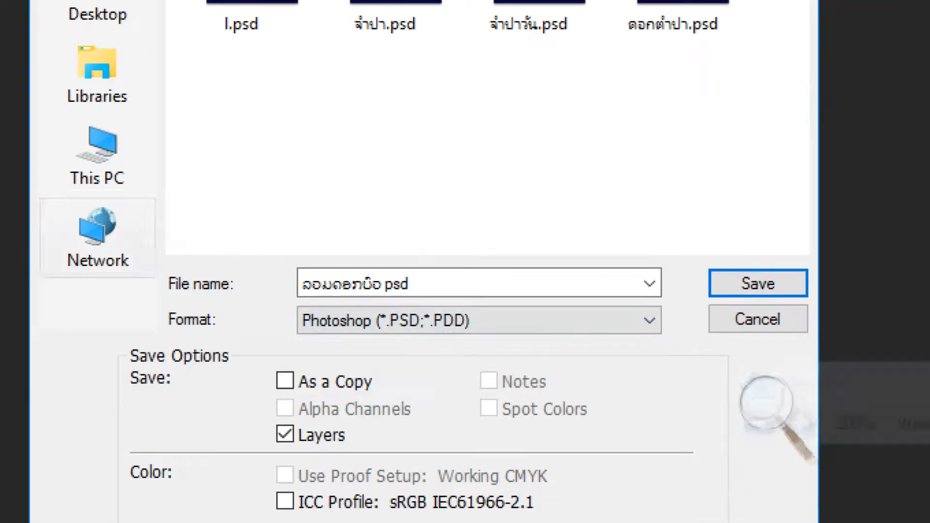
left_click(501, 288)
left_click(385, 345)
left_click(758, 283)
left_click(638, 100)
left_click(768, 405)
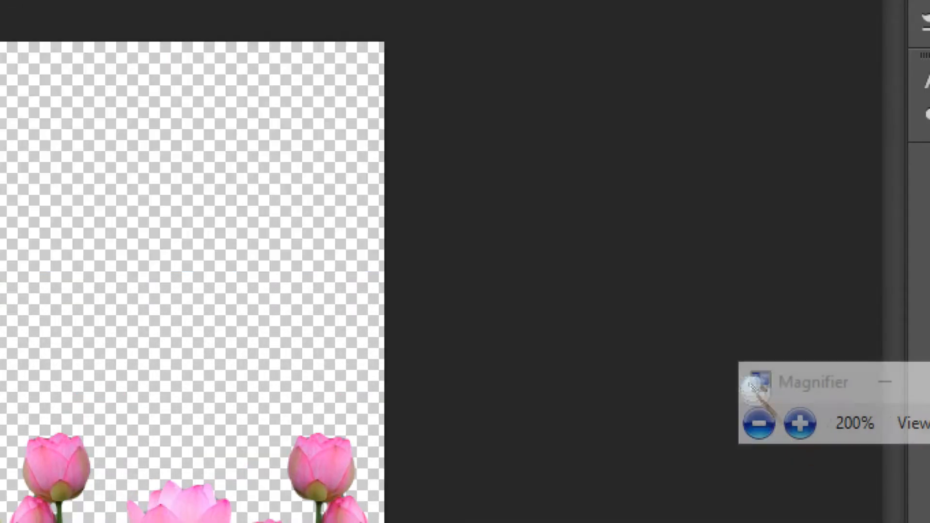
left_click(760, 423)
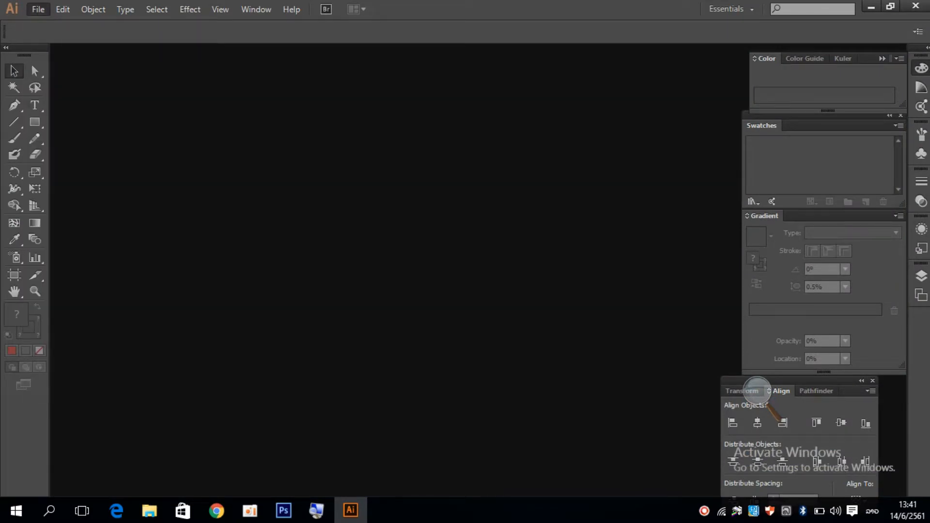
- In Illustrator, set up a new document 8 cm wide and 11 cm high in centimeters with RGB color mode
left_click(595, 243)
left_click(591, 317)
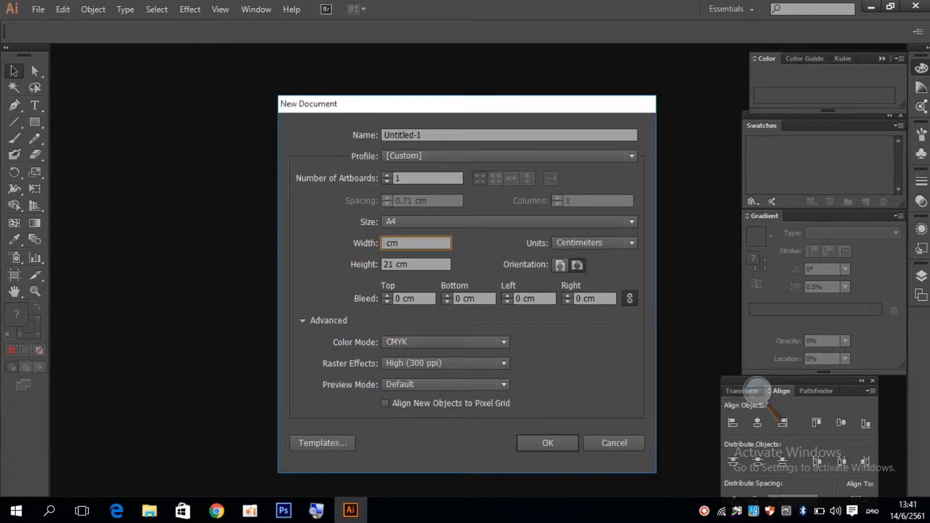
left_click(445, 342)
left_click(445, 372)
left_click(757, 391)
left_click(771, 407)
double_click(356, 110)
key("Tab")
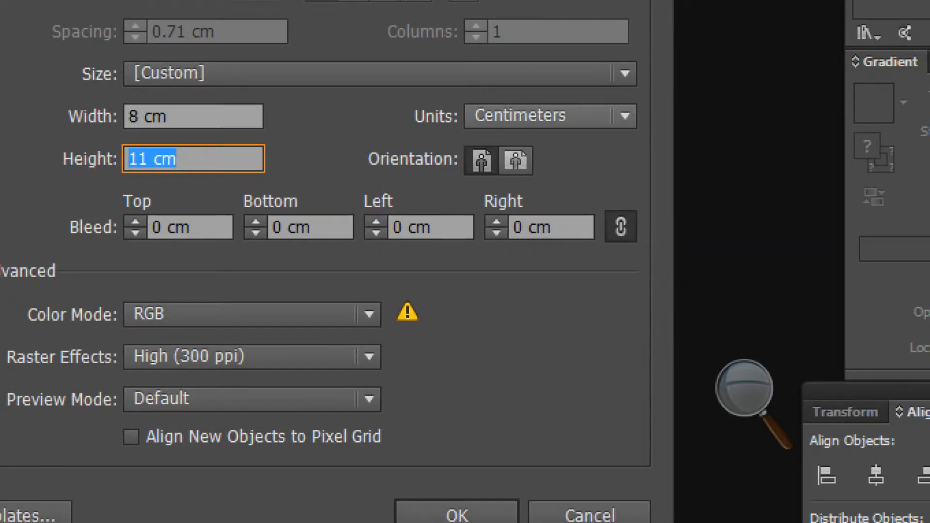
- Choose Centimeters, RGB and High (300 ppi) raster effects for the new document and create it
left_click(592, 116)
left_click(581, 266)
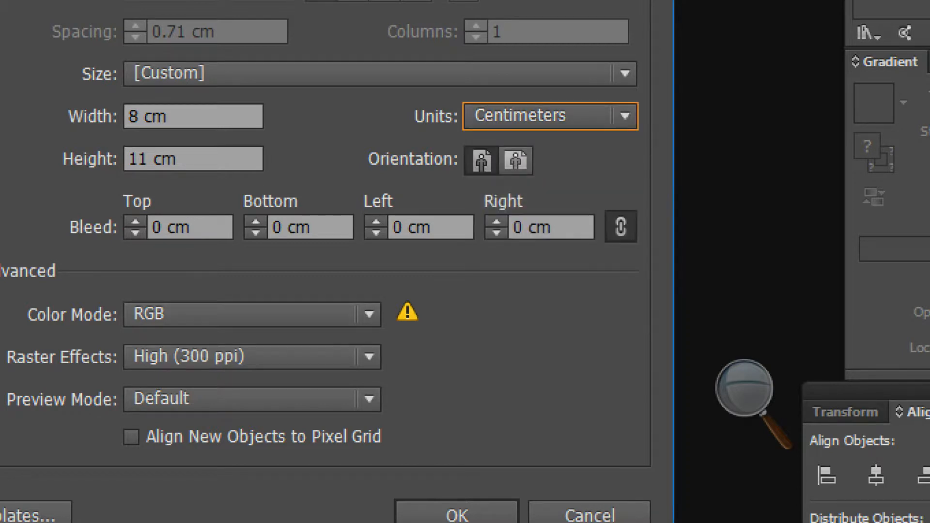
left_click(290, 315)
left_click(291, 373)
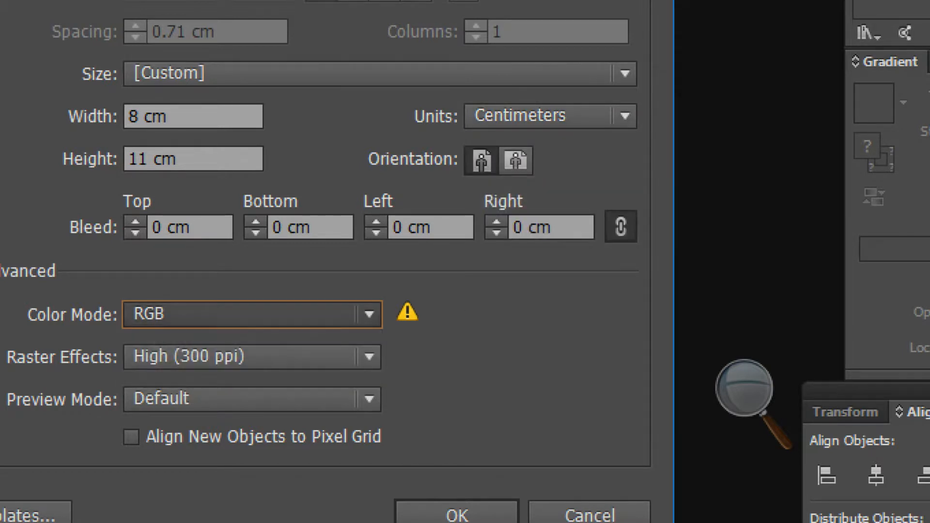
left_click(291, 358)
left_click(290, 386)
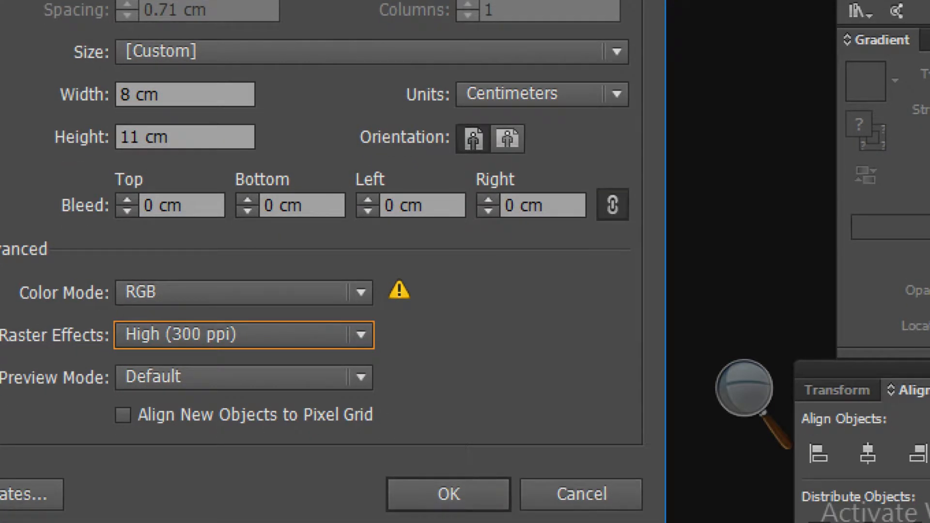
left_click(745, 387)
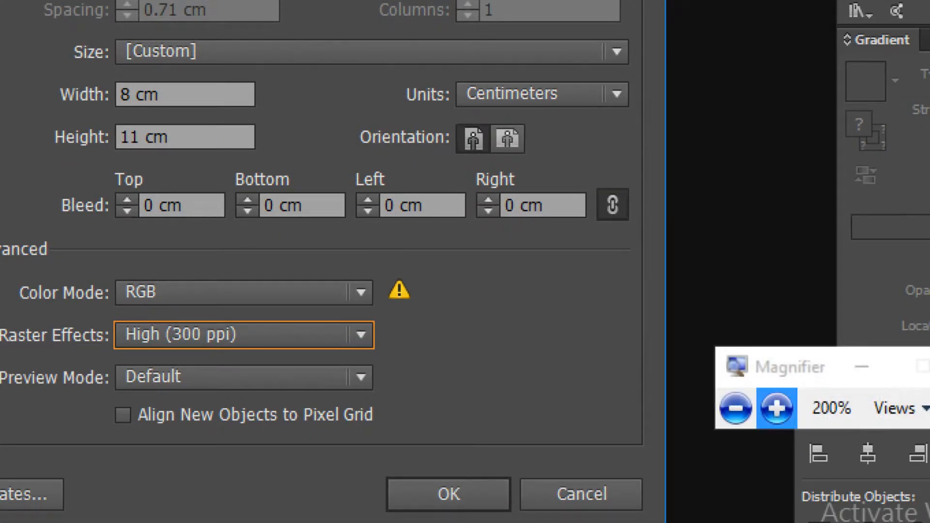
left_click(736, 408)
key("Return")
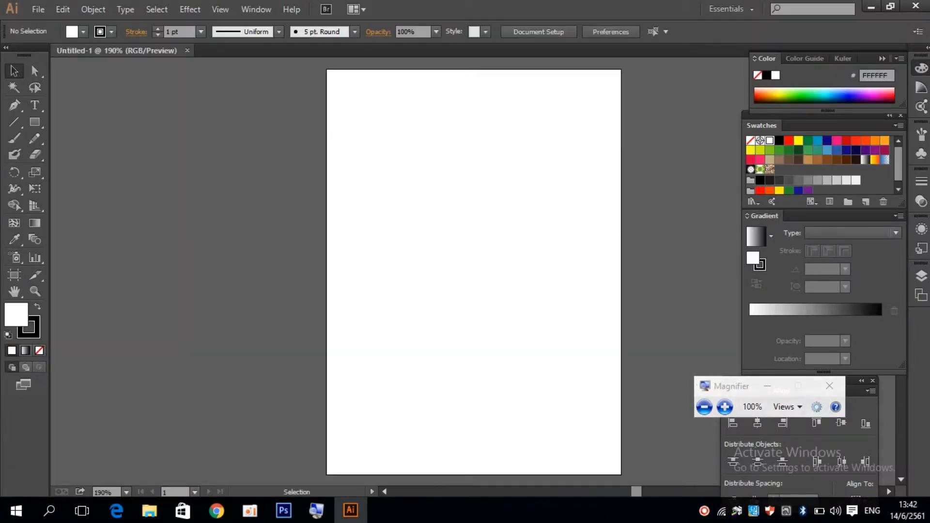
- Place the "ລວມດອກບົວ psd.psd" lotus artwork across the whole page and lock it
left_click(38, 9)
left_click(29, 230)
scroll(322, 213, "down", 10)
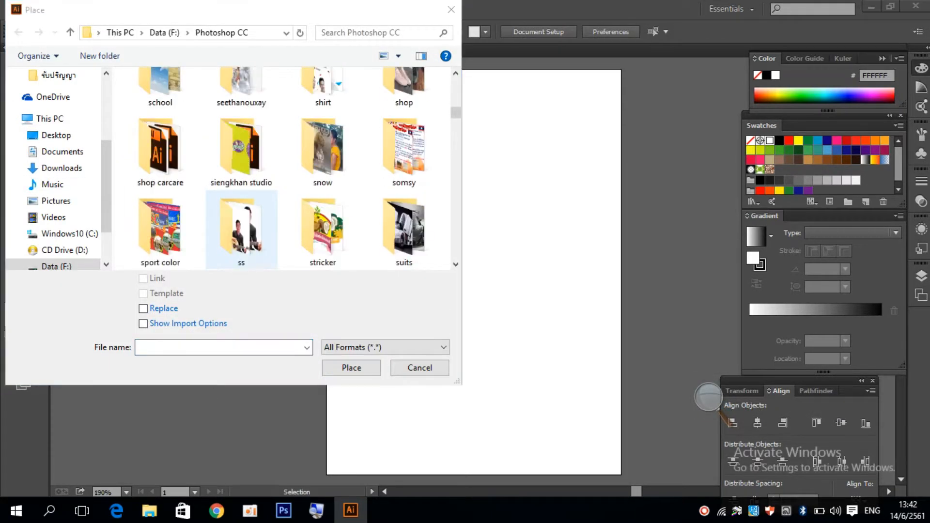
double_click(321, 213)
left_click(160, 221)
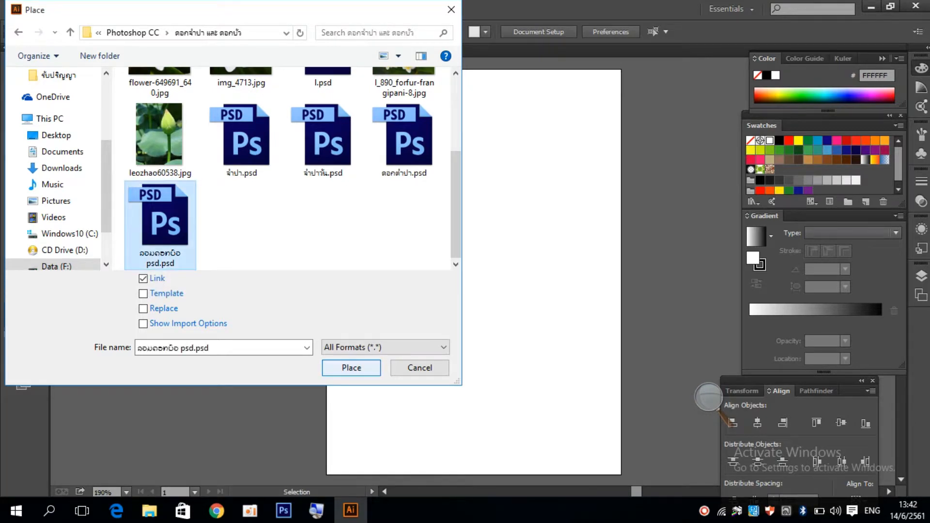
left_click(351, 368)
left_click_drag(326, 69, 621, 474)
left_click(93, 10)
mouse_move(110, 90)
left_click(305, 90)
- Draw a circle about as wide as the page, centered on its upper edge, with a green fill and no stroke
left_click_drag(35, 122, 87, 155)
scroll(464, 150, "up", 5)
left_click_drag(467, 151, 613, 288)
left_click(35, 333)
left_click(39, 350)
left_click(16, 314)
left_click(778, 150)
- Enlarge the green circle slightly beyond both page sides and center it horizontally over the page
left_click(13, 71)
left_click_drag(407, 184, 414, 185)
left_click(678, 242)
left_click(465, 218)
left_click(678, 242)
left_click(557, 233)
left_click_drag(621, 297, 624, 302)
left_click(663, 285)
left_click(557, 233)
key("Left")
key("Left")
key("Right")
left_click(663, 285)
left_click(557, 232)
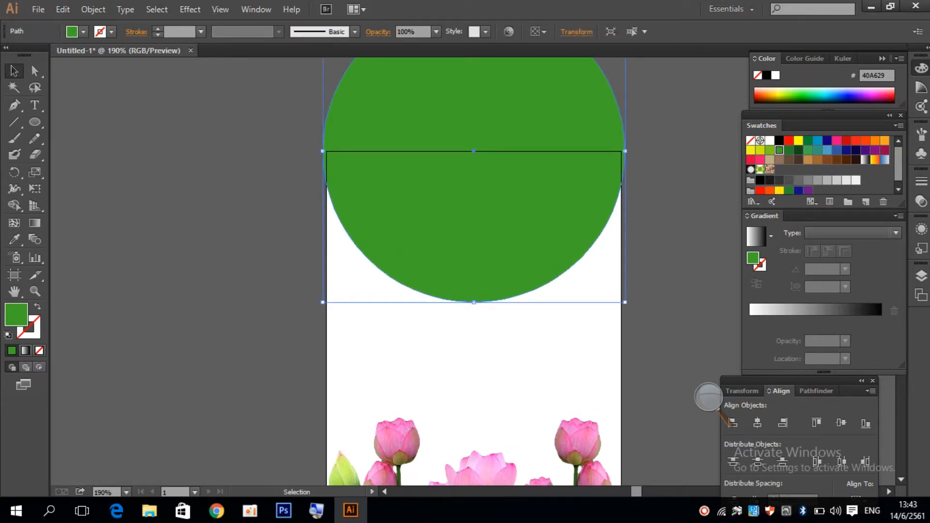
- Change the circle's fill to the darker green 208907 and deselect it
double_click(16, 315)
left_click(451, 243)
left_click(612, 166)
left_click(663, 285)
- Draw a stroked straight horizontal line along the page's upper edge, extending past both sides of the circle
left_click(14, 122)
left_click_drag(315, 151, 647, 151)
left_click(158, 29)
left_click(14, 71)
left_click(663, 285)
- Split the circle along the line with Pathfinder Divide, ungroup the pieces and delete the upper half
left_click_drag(296, 115, 365, 184)
right_click(393, 184)
key("Escape")
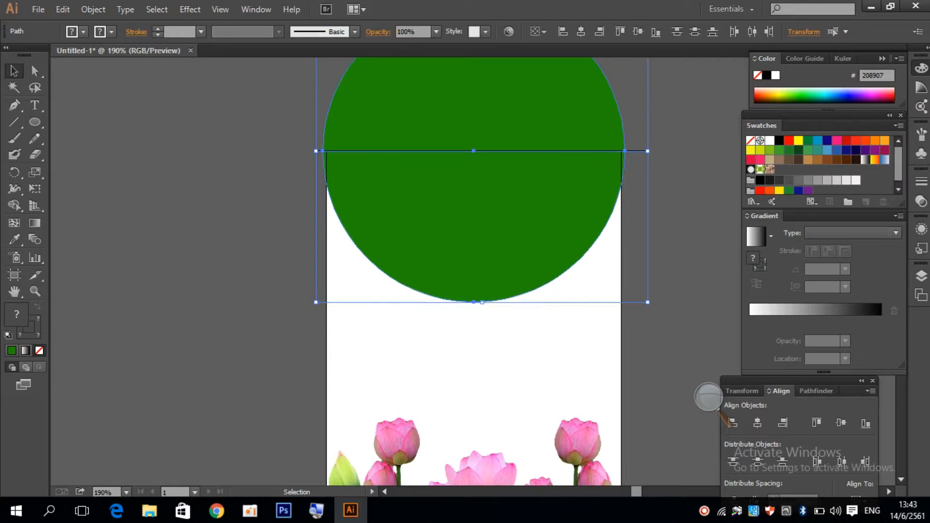
left_click(815, 391)
left_click_drag(784, 381, 734, 205)
left_click(684, 281)
right_click(499, 168)
left_click(537, 247)
left_click(474, 106)
key("Delete")
- Make a copy of the remaining green half-circle reflected across the horizontal axis
left_click(491, 206)
scroll(491, 198, "down", 2)
right_click(491, 197)
mouse_move(566, 376)
left_click(671, 428)
left_click(370, 311)
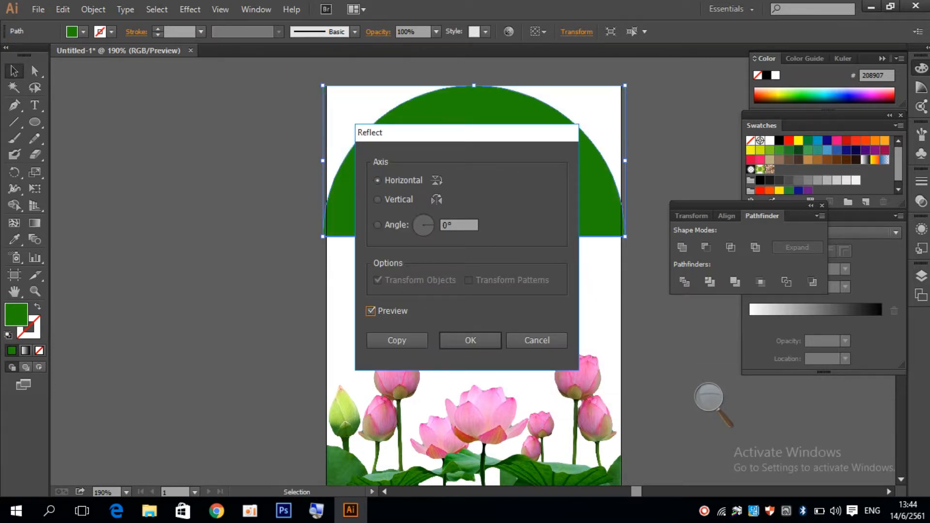
left_click(397, 340)
- Move the reflected half-circle down to the page's lower edge and send it behind the lotus flowers
left_click_drag(506, 215, 501, 421)
scroll(469, 291, "down", 2)
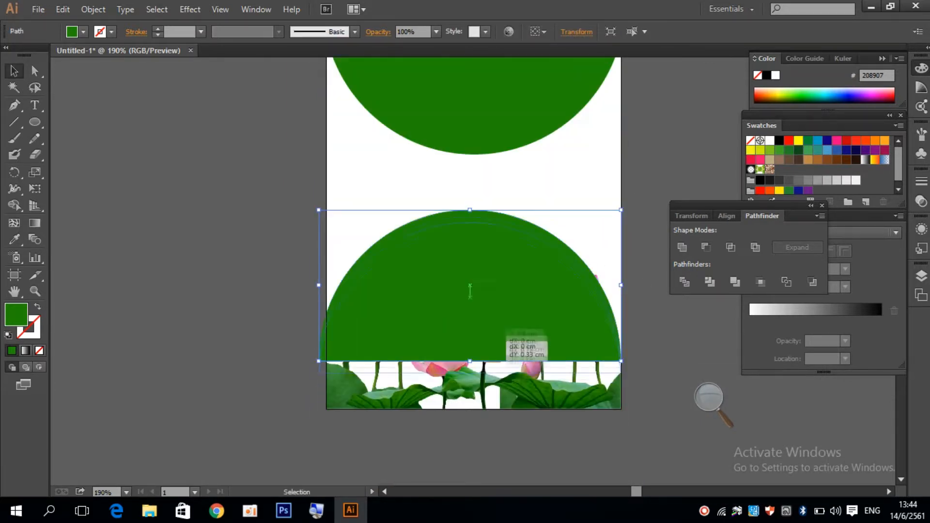
left_click_drag(504, 339, 503, 391)
right_click(530, 294)
left_click(716, 330)
- Shift the upper half-circle up past the page's upper edge and the lower one down past the lower edge
left_click(473, 145)
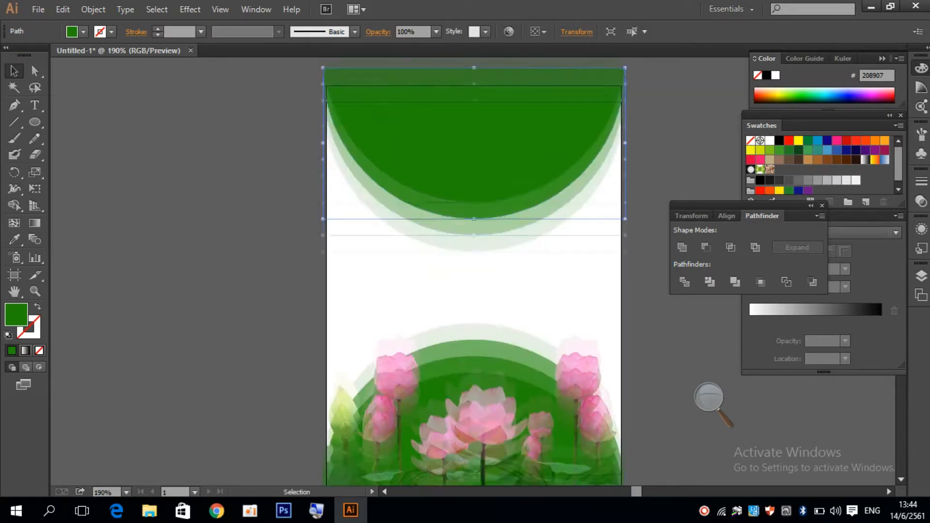
left_click_drag(493, 303, 493, 328)
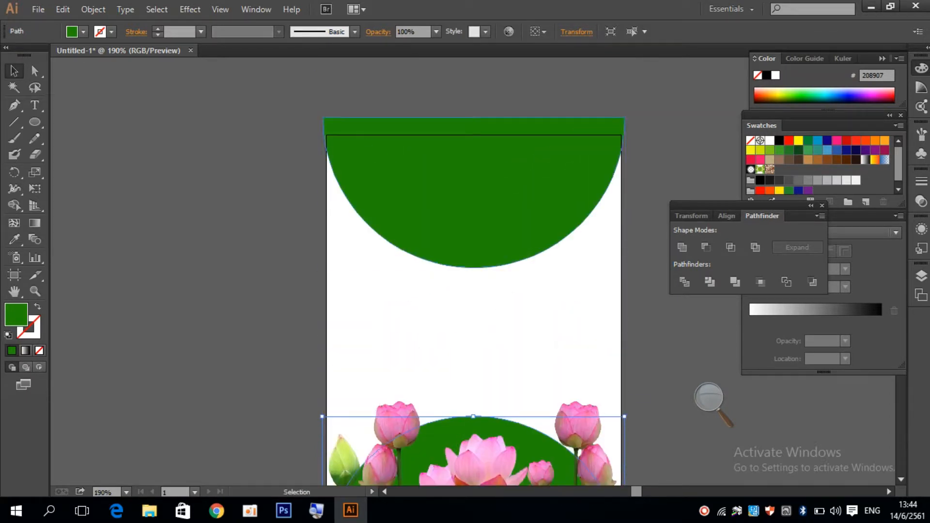
left_click(483, 113)
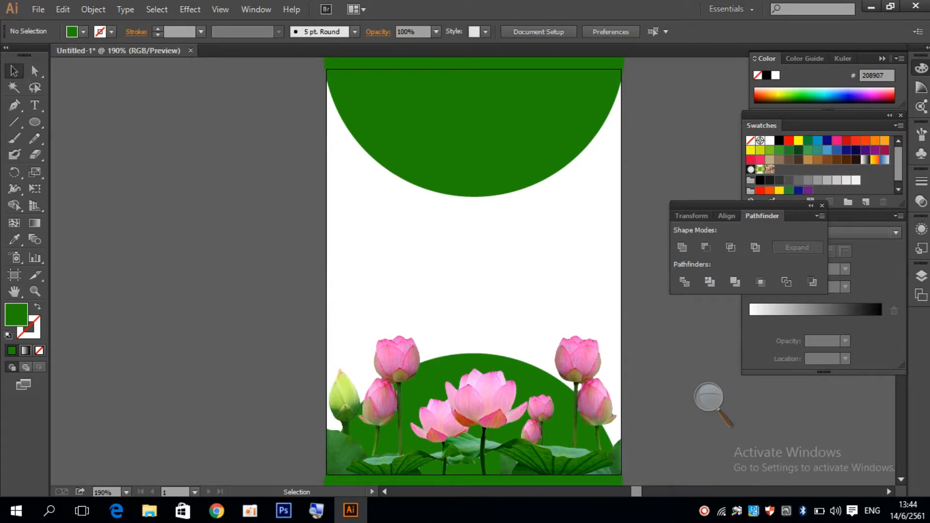
- Open the photo "2017-12-02 07.01.30 1.jpg" from the Data (F:) drive
left_click(39, 9)
left_click(63, 56)
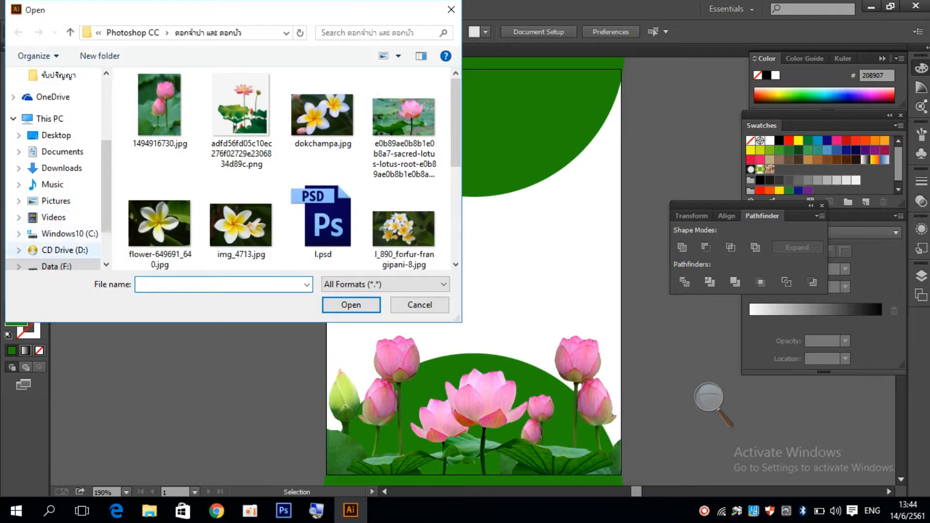
left_click(56, 266)
scroll(175, 179, "up", 10)
double_click(209, 179)
scroll(237, 169, "down", 5)
double_click(404, 142)
- Shrink the monk photo, bring it into the Untitled-1 document and place it to the left of the page
key("ctrl+minus")
key("ctrl+minus")
key("ctrl+minus")
key("ctrl+minus")
key("ctrl+minus")
key("ctrl+minus")
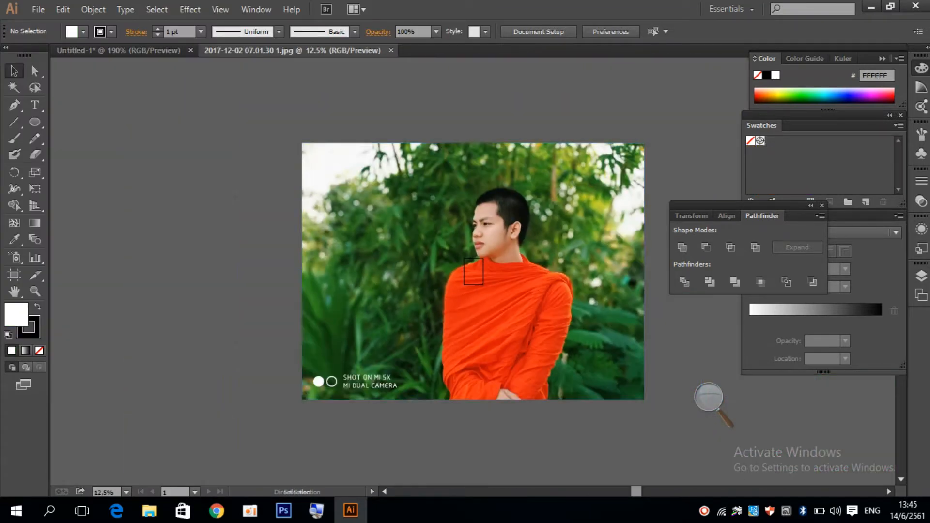
left_click(528, 232)
left_click_drag(644, 143, 155, 190)
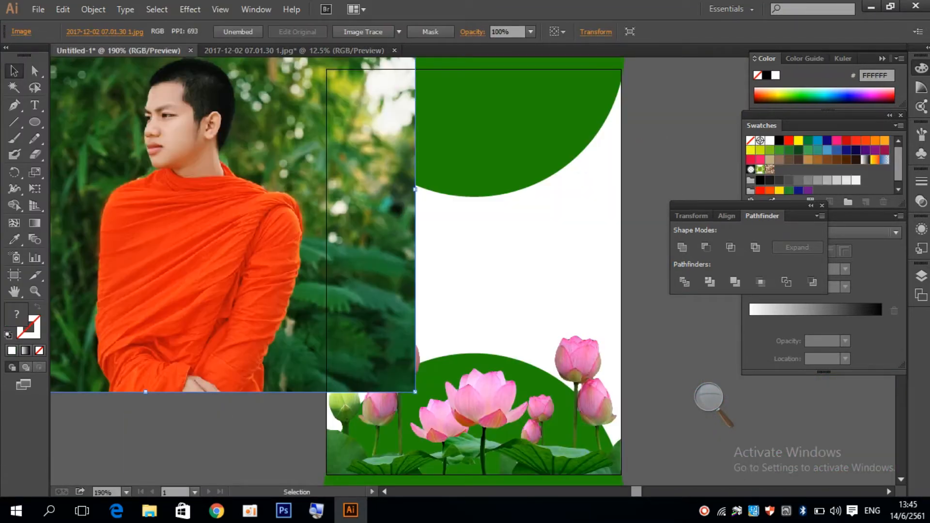
key("ctrl+minus")
left_click_drag(427, 366, 305, 274)
left_click_drag(227, 223, 231, 236)
- Draw a circle with 20% opacity over the monk's head and shoulders and place a copy below the photo
key("l")
left_click_drag(228, 204, 270, 246)
key("v")
left_click(436, 32)
left_click(448, 77)
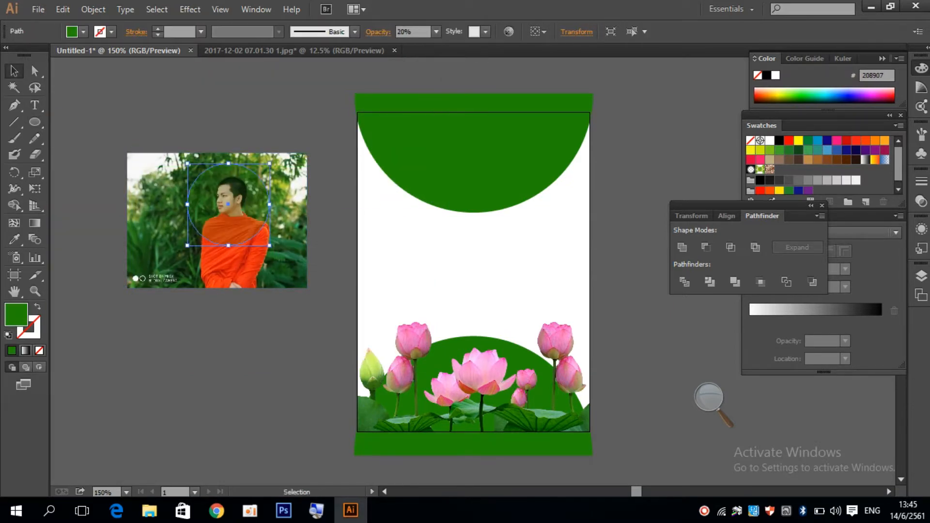
left_click_drag(258, 203, 215, 390)
- Try to clip the monk photo with the translucent circle
left_click(282, 237, "shift")
right_click(269, 223)
left_click(328, 303)
key("ctrl+z")
- Reposition the circle over the monk, set its opacity to 100% and use it as the photo's clipping mask
left_click(232, 212)
left_click(232, 213)
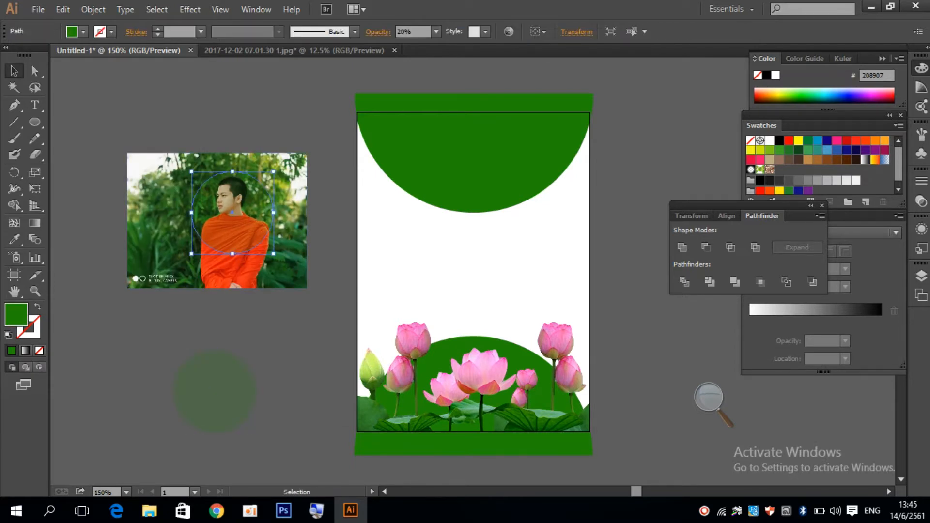
left_click(436, 32)
left_click(448, 196)
left_click(286, 227, "shift")
right_click(252, 207)
left_click(312, 286)
left_click(295, 334)
- Give the spare circle a white fill and 100% opacity, and place it behind the round photo as a border
left_click(214, 390)
left_click(770, 141)
left_click(436, 32)
left_click(453, 196)
left_click_drag(216, 389, 247, 248)
right_click(255, 255)
mouse_move(329, 448)
left_click(445, 479)
- Center the round photo on its white circle, group them and place the group over the upper half-circle's lower curve
left_click(228, 194, "shift")
left_click(232, 31)
left_click(289, 31)
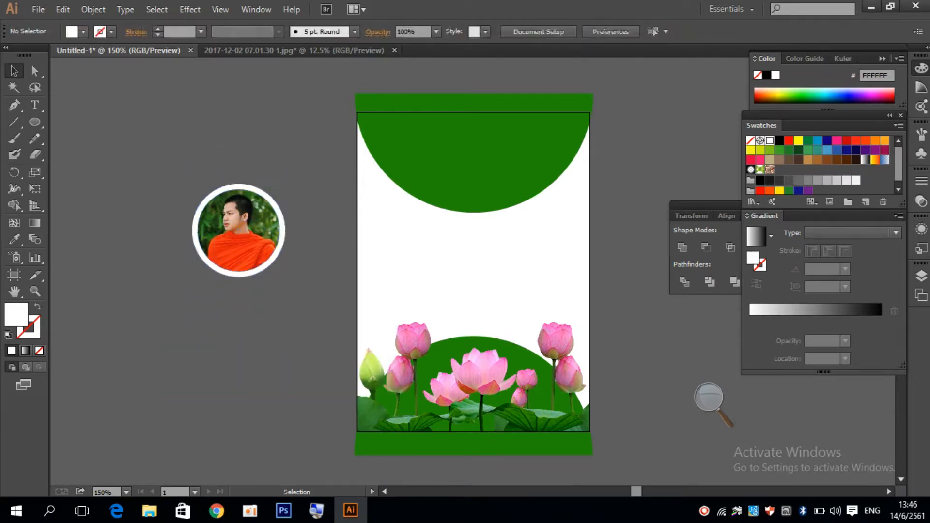
key("ctrl+g")
left_click_drag(261, 242, 502, 221)
- Group the upper and lower green half-circles and send the group to the back
left_click(513, 145)
left_click(516, 444, "shift")
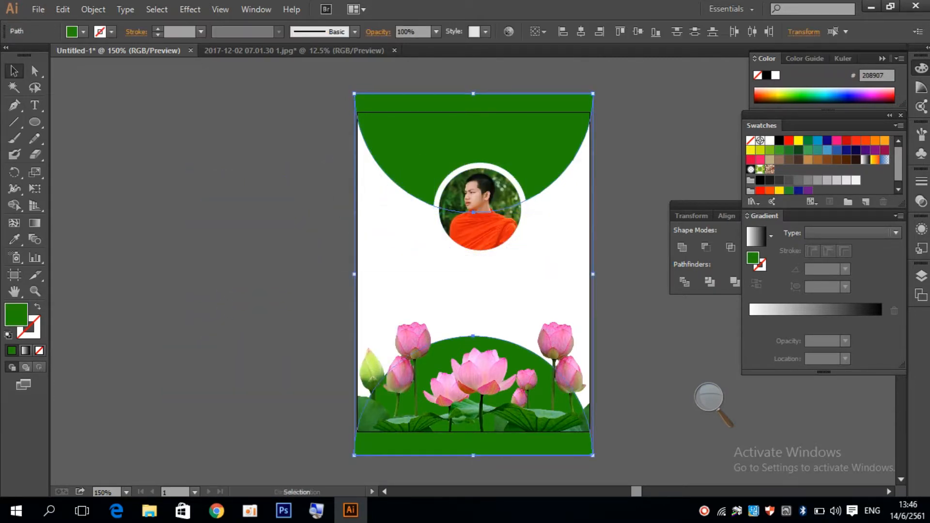
key("ctrl+g")
right_click(481, 233)
mouse_move(550, 344)
left_click(668, 391)
- Center the round photo horizontally on the green half-circles and nudge it slightly upward
left_click(479, 208)
left_click(513, 121, "shift")
left_click(231, 31)
key("Left")
left_click(301, 146)
left_click(467, 208)
key("Up")
key("Up")
key("Up")
key("Up")
key("Up")
key("Up")
key("Up")
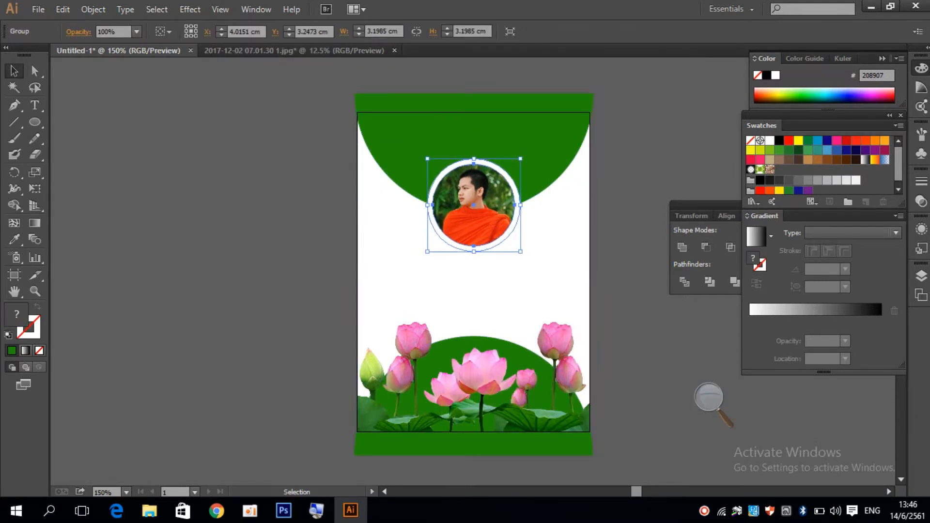
left_click(300, 193)
- Add the text line "ໂຄງການປິດພາກຮຽນ ເປີດທັມ" beside the artboard in the HONGKAD 375 font
left_click(201, 141)
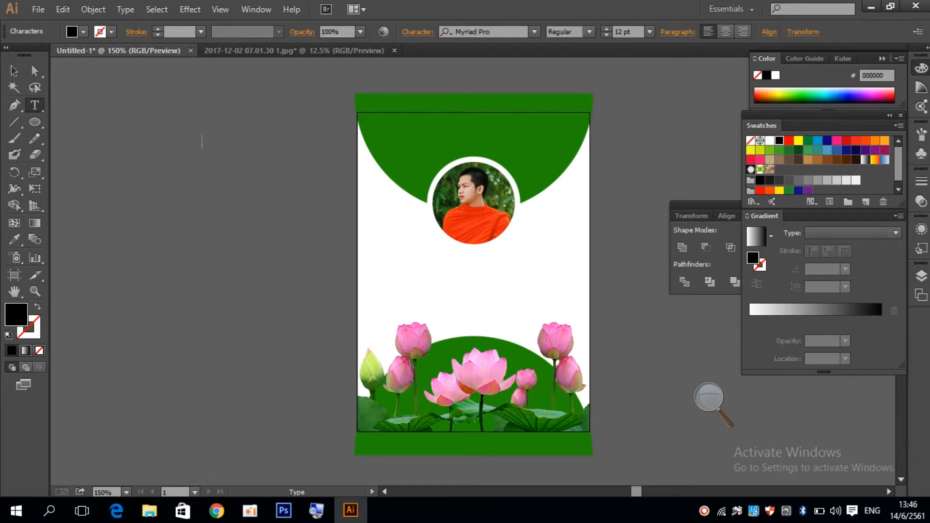
left_click(534, 32)
scroll(572, 287, "up", 10)
scroll(571, 287, "up", 18)
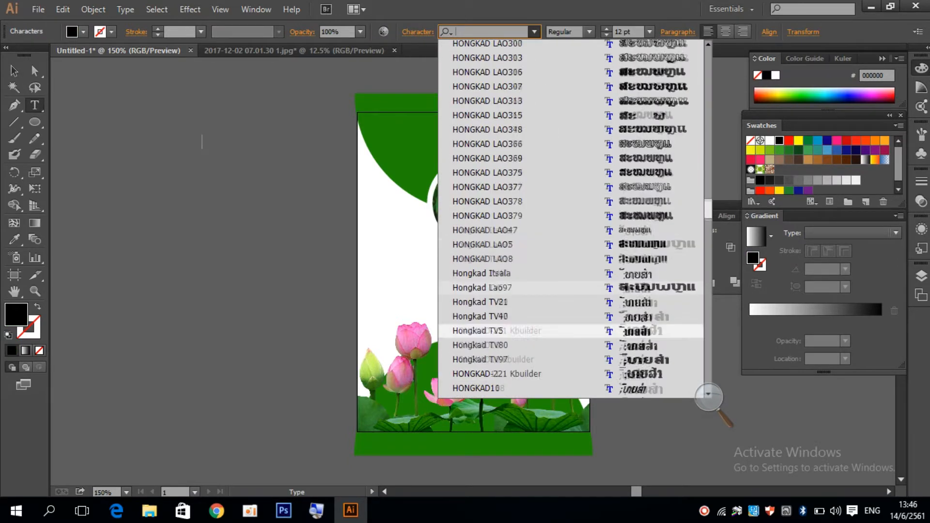
left_click(534, 31)
left_click(534, 32)
scroll(571, 218, "up", 20)
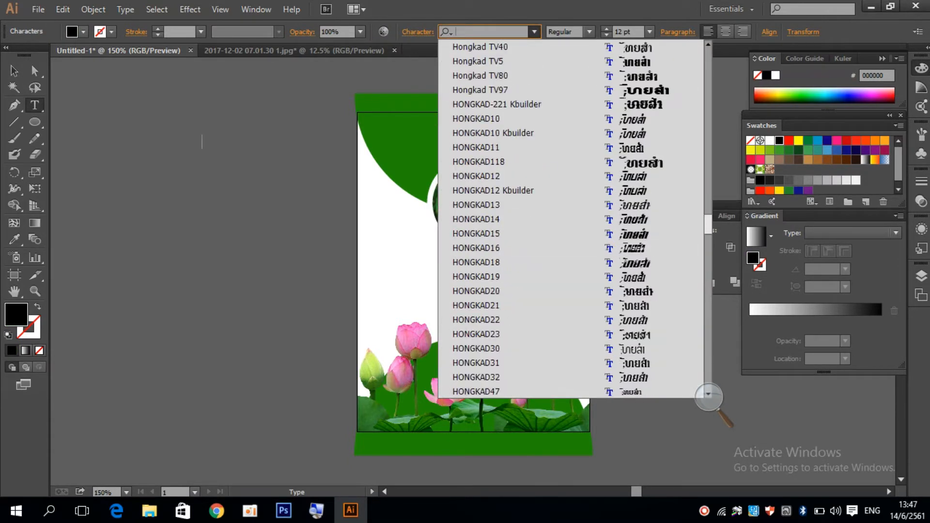
left_click(487, 118)
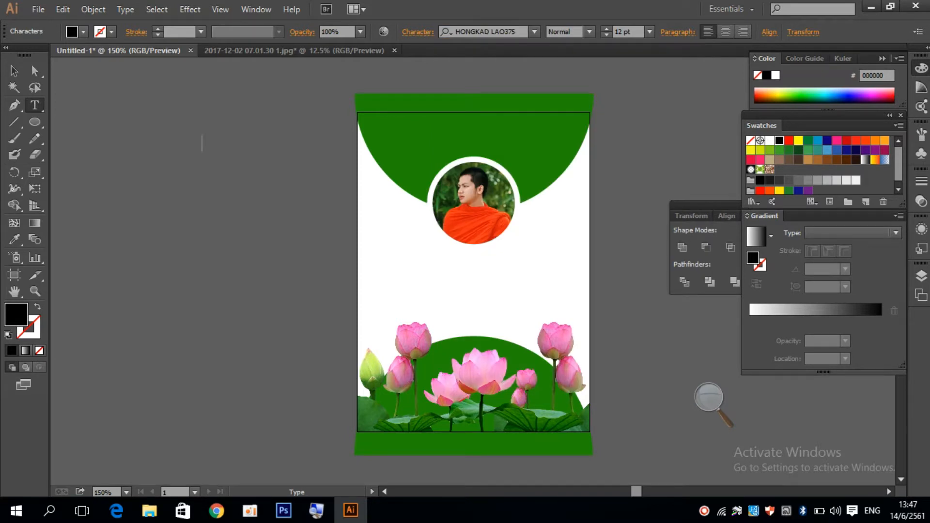
left_click(534, 31)
scroll(484, 207, "up", 7)
left_click(484, 208)
type("ໂຄງການປິດພາກຮຽນ ເປີດທັມ")
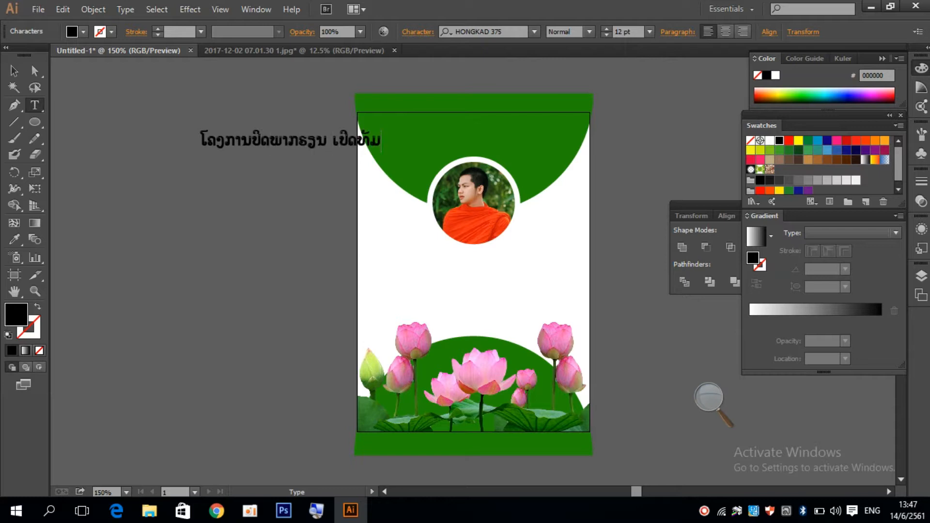
- Give the heading a white fill, place it at the top of the upper half-circle and set it to 14 pt
left_click(14, 71)
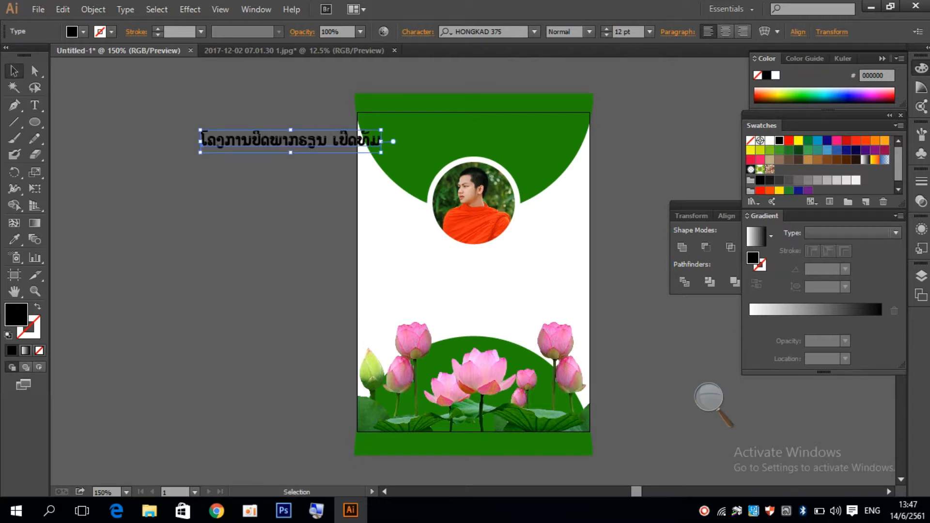
left_click(770, 141)
left_click_drag(346, 138, 515, 129)
left_click(606, 29)
left_click(606, 29)
- Duplicate the heading, change the copy to "ບັນພະຊາສາມະເນນປະຈຳປີ 2018" at 11 pt and place it just beneath the first line
left_click_drag(515, 129, 288, 190, "alt")
double_click(289, 189)
key("ctrl+a")
type("ບັນພະຊ")
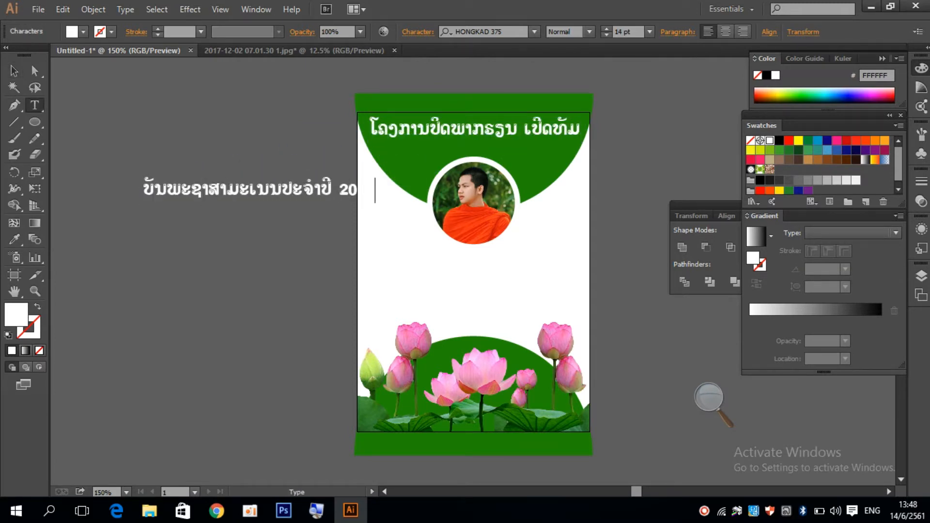
left_click(607, 35)
left_click(606, 35)
left_click(607, 35)
left_click_drag(286, 189, 524, 146)
left_click(605, 35)
left_click(606, 29)
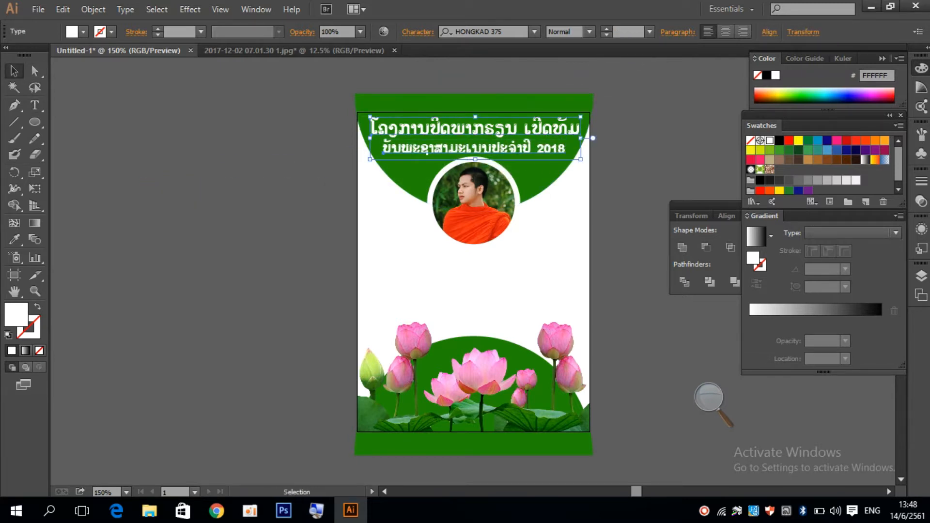
- Align the two heading lines on their horizontal centers and nudge the round photo down slightly
left_click(726, 216)
left_click(706, 247)
left_click(474, 209)
key("Down")
left_click(624, 203)
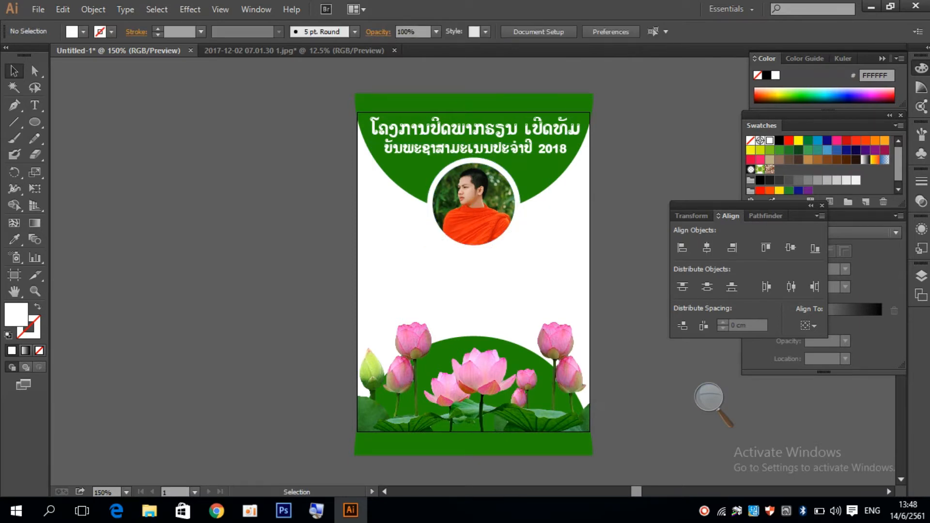
- Copy the second heading line off the artboard and fill the copy with the half-circles' green, 208907
left_click_drag(484, 147, 293, 245)
left_click(402, 169)
double_click(17, 314)
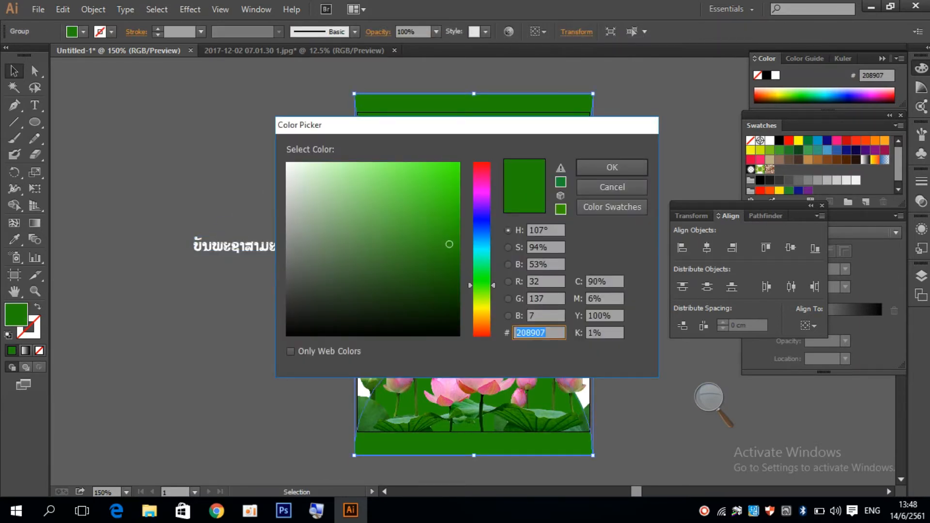
left_click(612, 167)
left_click(252, 245)
double_click(17, 314)
key("Return")
left_click(227, 300)
- Place the green line under the photo, change it to "ພຣະວິທະຍາກອນ-ສາມະເນນຝ່າຍຄວບຄຸມດູແລ" and set it to 9 pt
left_click_drag(252, 246, 440, 260)
double_click(439, 260)
key("ctrl+a")
type("ພ")
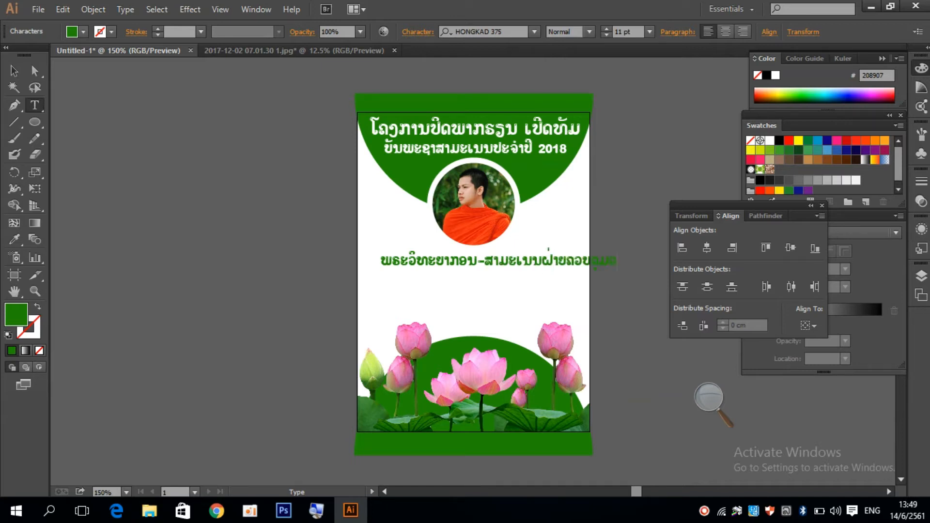
key("ctrl+a")
double_click(607, 35)
left_click(14, 71)
left_click_drag(519, 260, 507, 248)
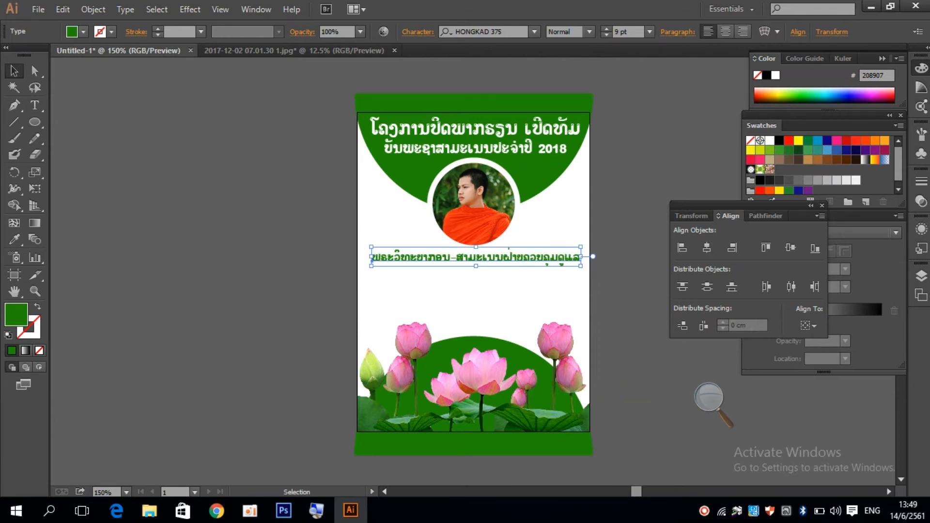
- Duplicate the green line, change the copy to "2. ກຸ່ມສີລັງ" and place it roughly centered beneath the original
left_click_drag(508, 257, 507, 277, "alt")
double_click(506, 277)
key("ctrl+a")
type("2")
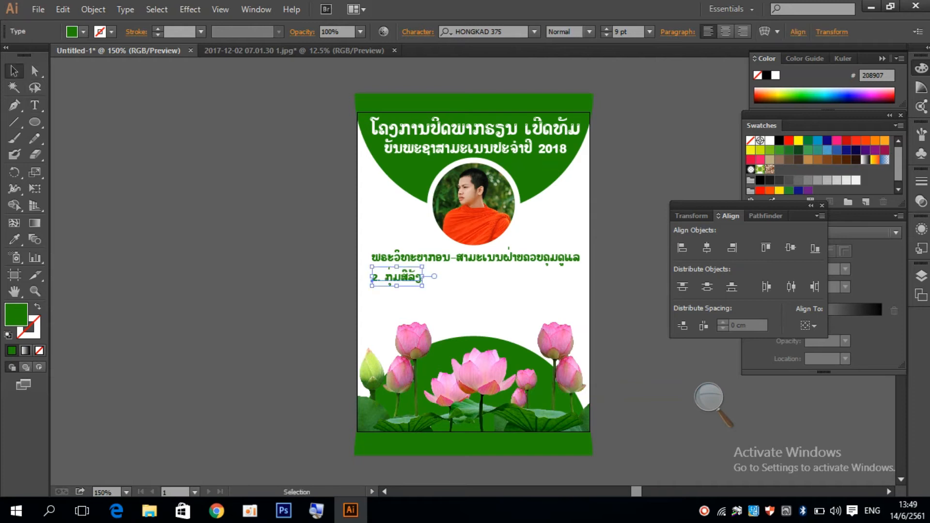
left_click_drag(397, 277, 463, 273)
- Duplicate the text for two further lines, the monk's full name and the temple name "ວັດສຸນັນທາຣາມ", placed below the group line
left_click_drag(464, 274, 446, 298, "alt")
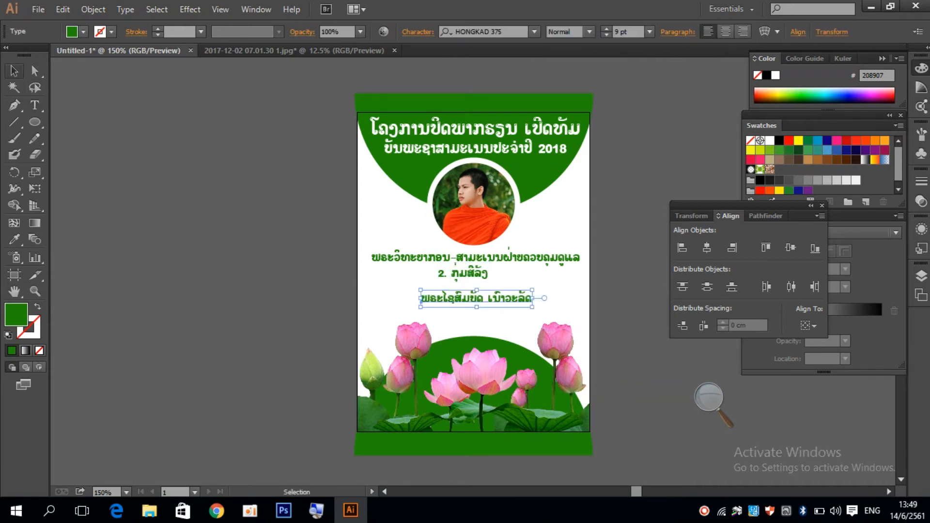
left_click_drag(361, 305, 360, 302, "alt")
double_click(370, 298)
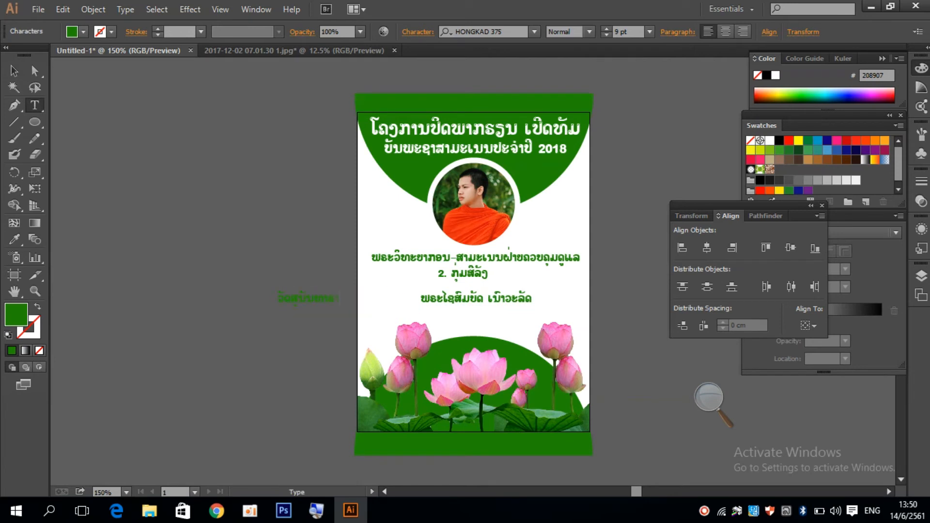
left_click(14, 71)
left_click_drag(333, 298, 488, 317)
- Add a copied line reading "(ກັມມະການ)" and stack it beneath the name and temple lines
left_click_drag(488, 317, 575, 310, "alt")
double_click(576, 311)
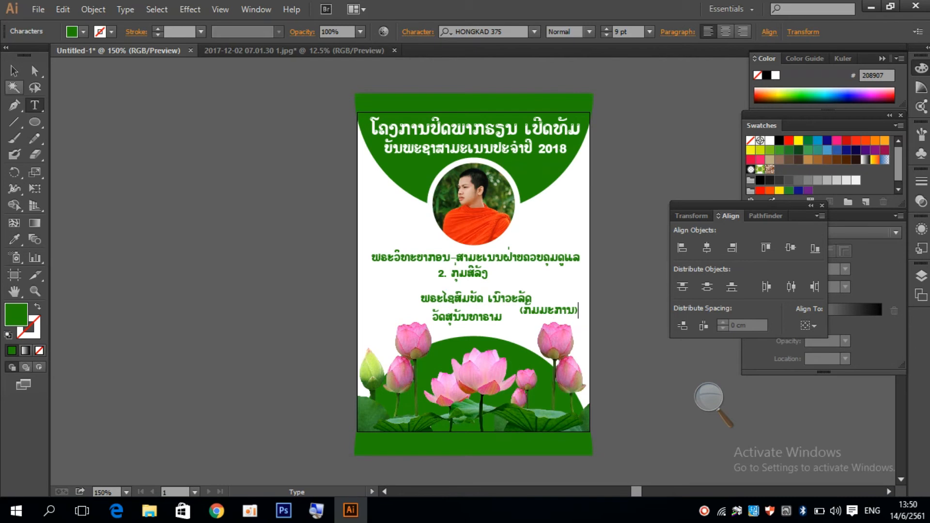
left_click(14, 72)
left_click_drag(480, 296, 477, 289)
left_click_drag(474, 314, 479, 309)
left_click_drag(550, 308, 478, 325)
- Select all five green text lines and align them on their horizontal centers
left_click_drag(438, 299, 438, 300)
left_click_drag(513, 278, 478, 332, "shift")
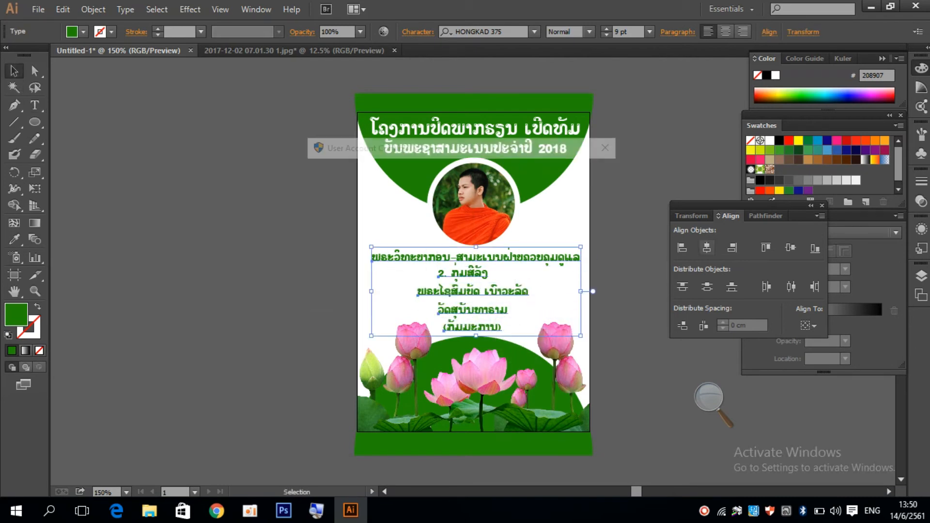
left_click(707, 247)
left_click(582, 268)
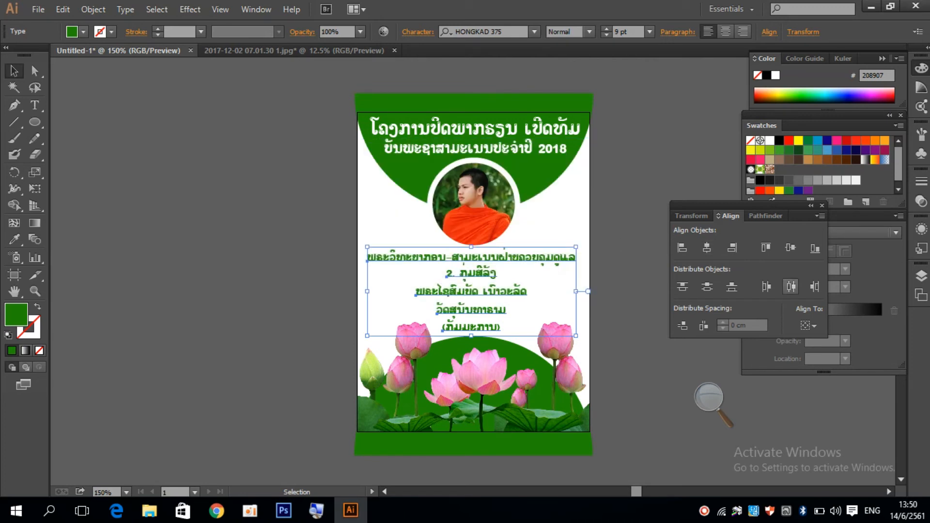
- Ungroup the two green half-circles
left_click(632, 321)
left_click(528, 445)
right_click(528, 446)
left_click(572, 388)
left_click(629, 388)
- Set up a JPEG export to the Desktop with Use Artboards enabled and a file name beginning with "ID"
left_click(38, 9)
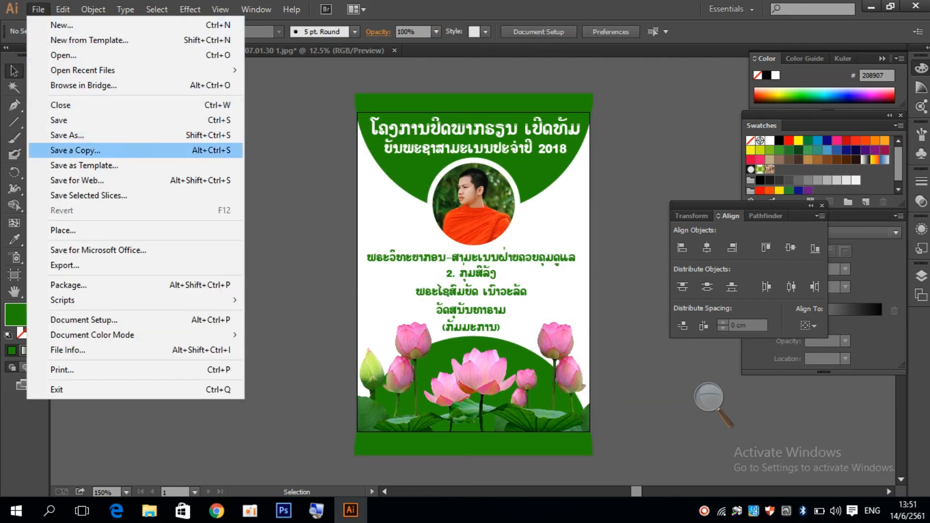
left_click(64, 266)
left_click(275, 274)
left_click(126, 349)
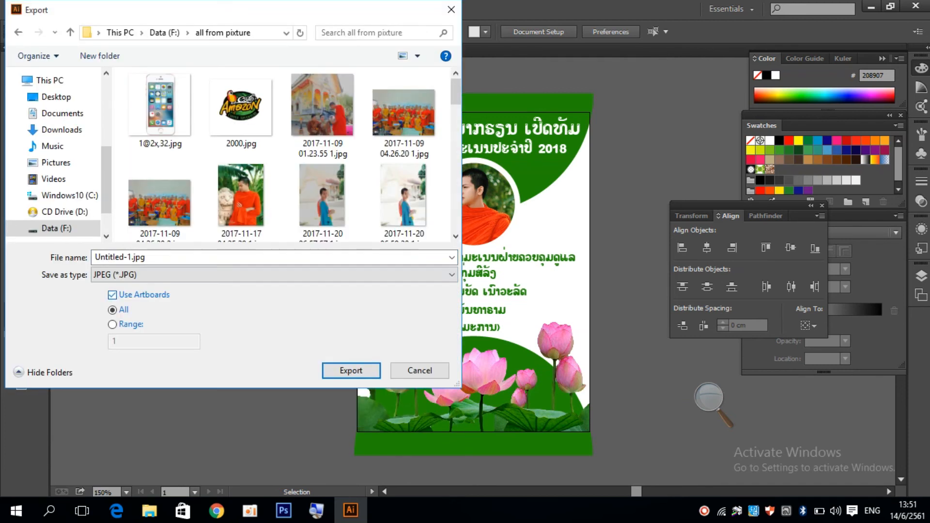
left_click(112, 295)
left_click(57, 97)
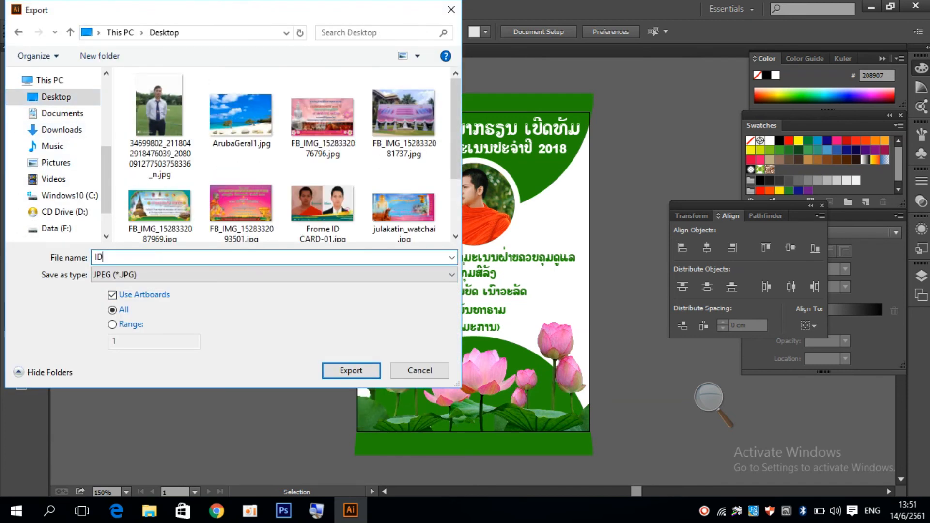
- Proceed with the export and set the JPEG options to High (300 ppi) resolution and the RGB color model
left_click(351, 371)
left_click(441, 262)
left_click(440, 307)
left_click(425, 159)
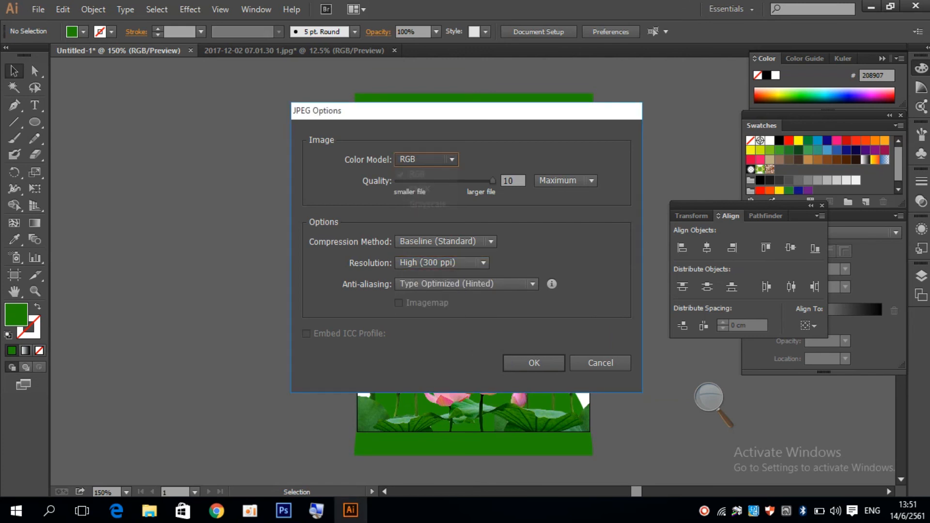